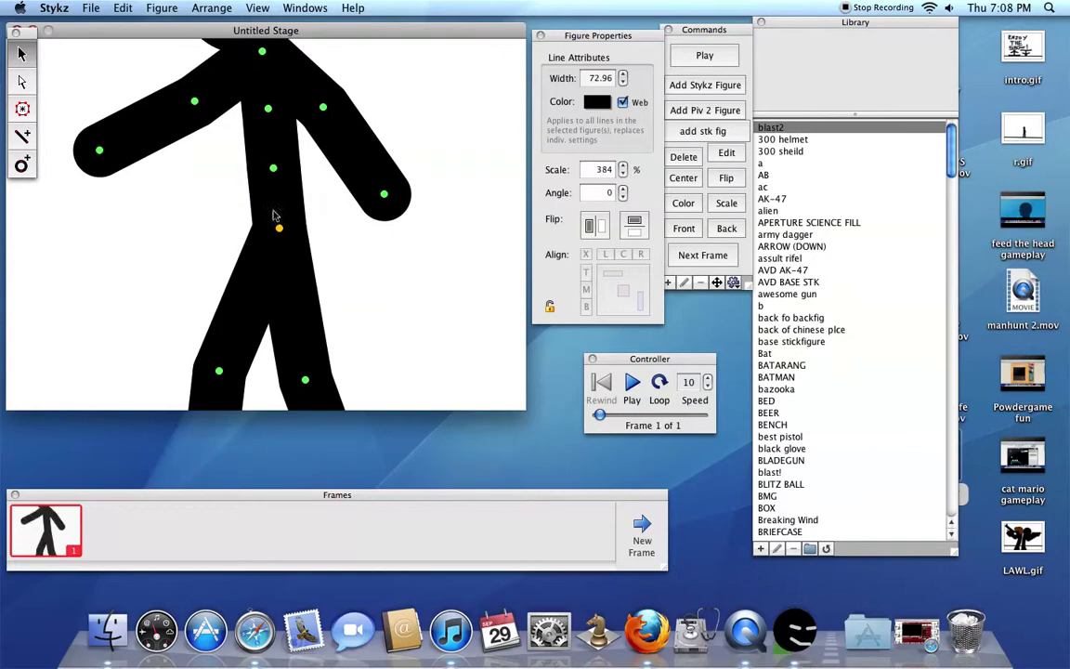
- Move the stick figure to the stage's right side and pose both arms straight out to the left in a shooting stance
drag(279, 230, 431, 370)
drag(345, 245, 329, 196)
drag(405, 168, 416, 161)
drag(223, 183, 223, 188)
drag(330, 196, 316, 244)
drag(240, 270, 244, 280)
drag(339, 232, 330, 198)
drag(468, 250, 247, 218)
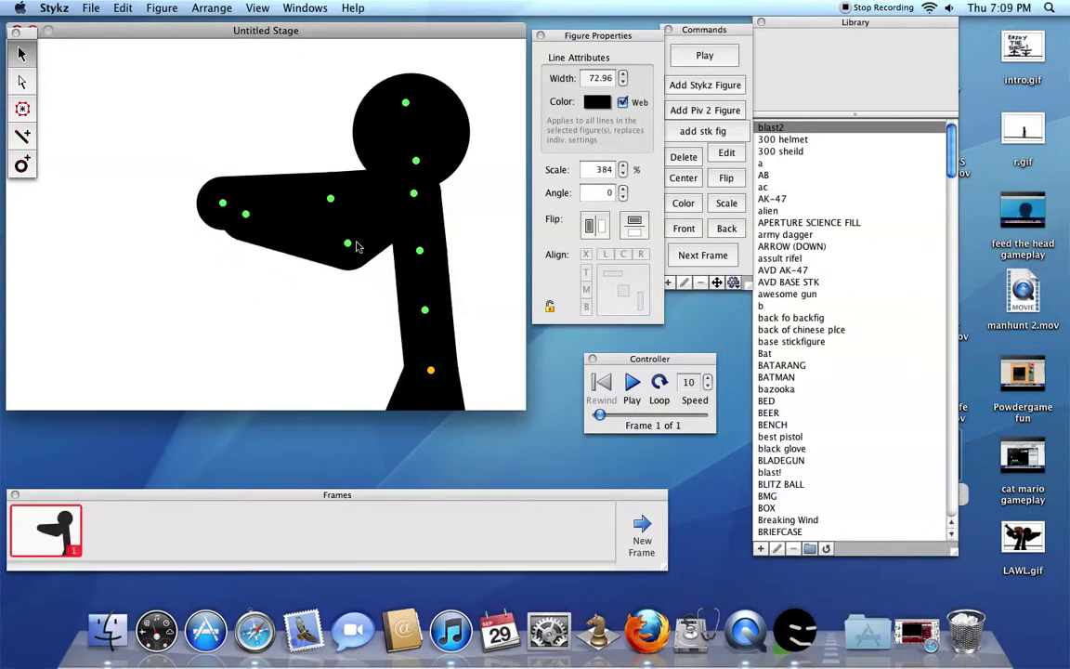
drag(347, 245, 351, 247)
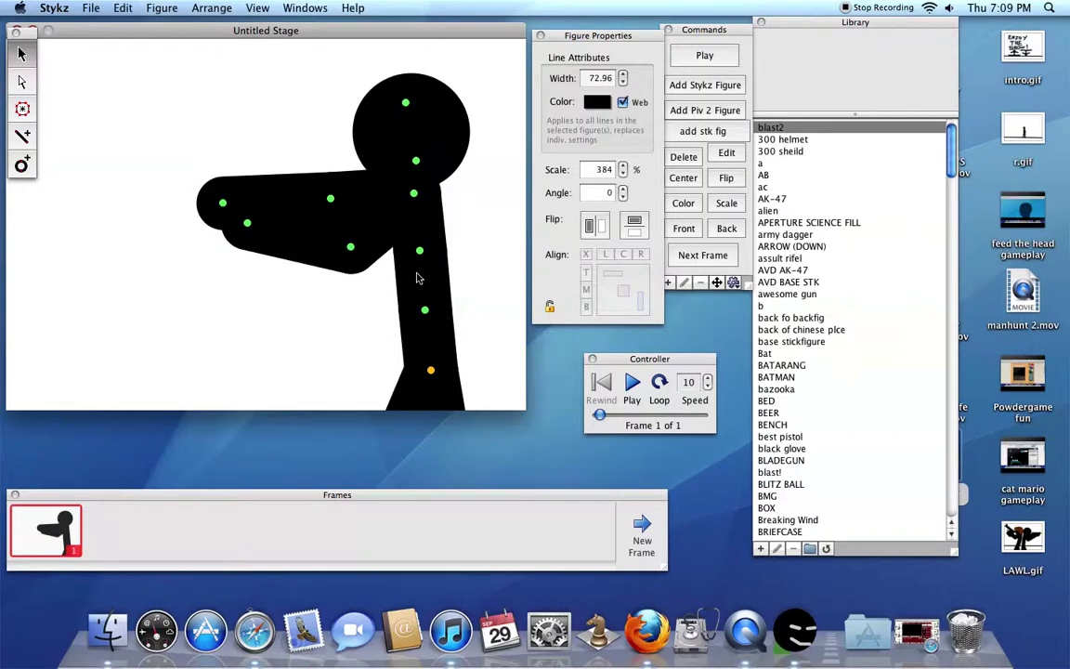
- Add the H&K MK-23 NO SLR gun from the library to the stage
drag(956, 167, 959, 207)
scroll(817, 322, down, 6)
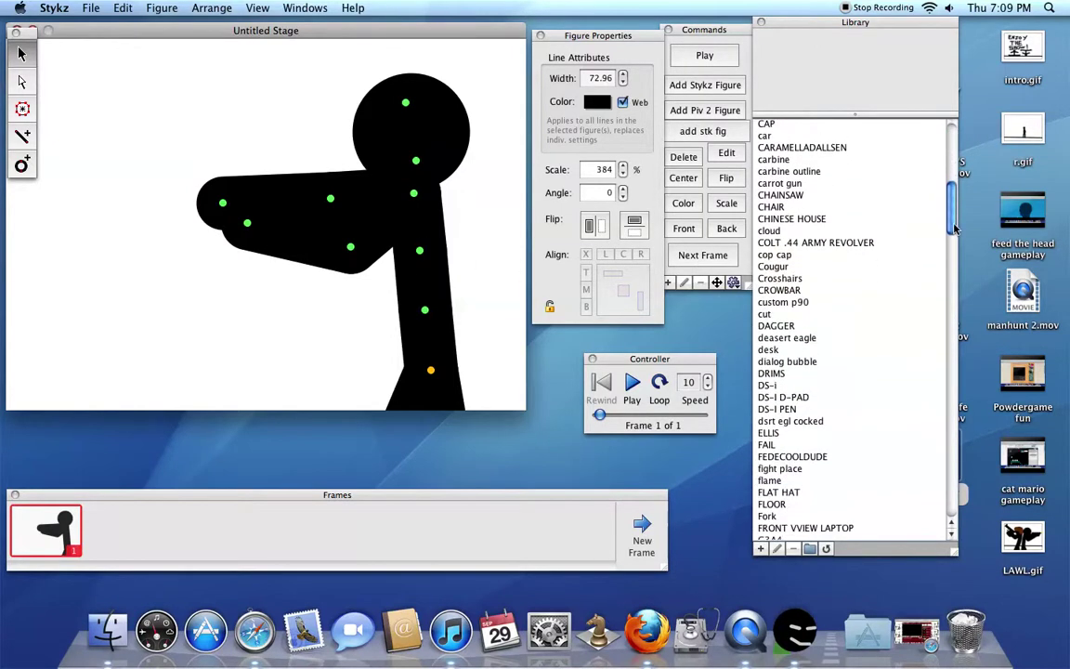
click(818, 338)
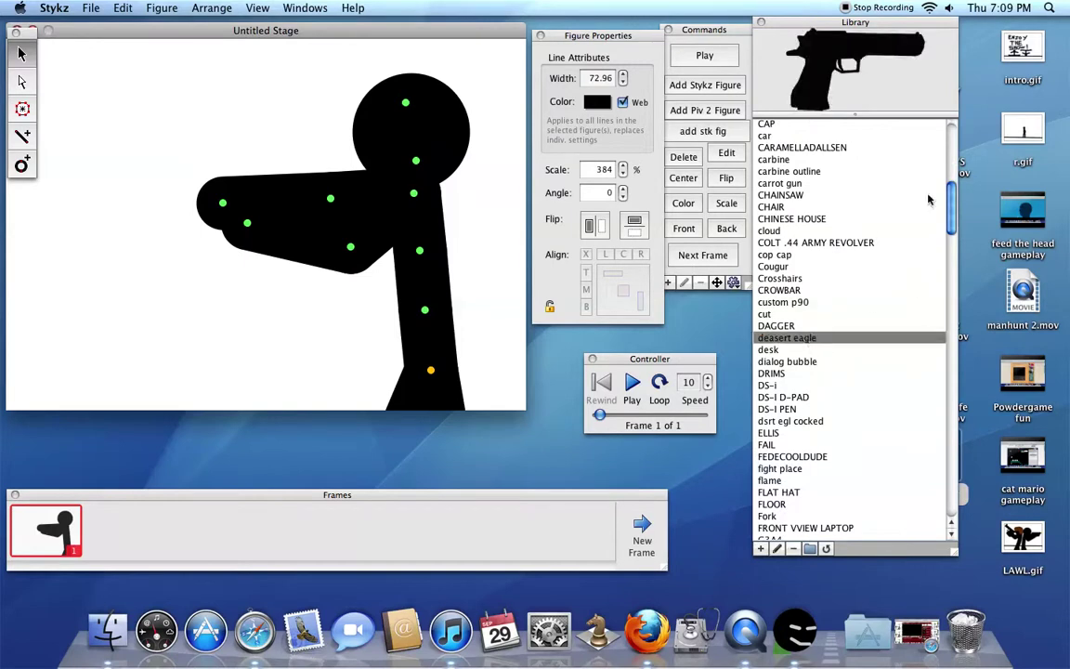
drag(957, 198, 951, 249)
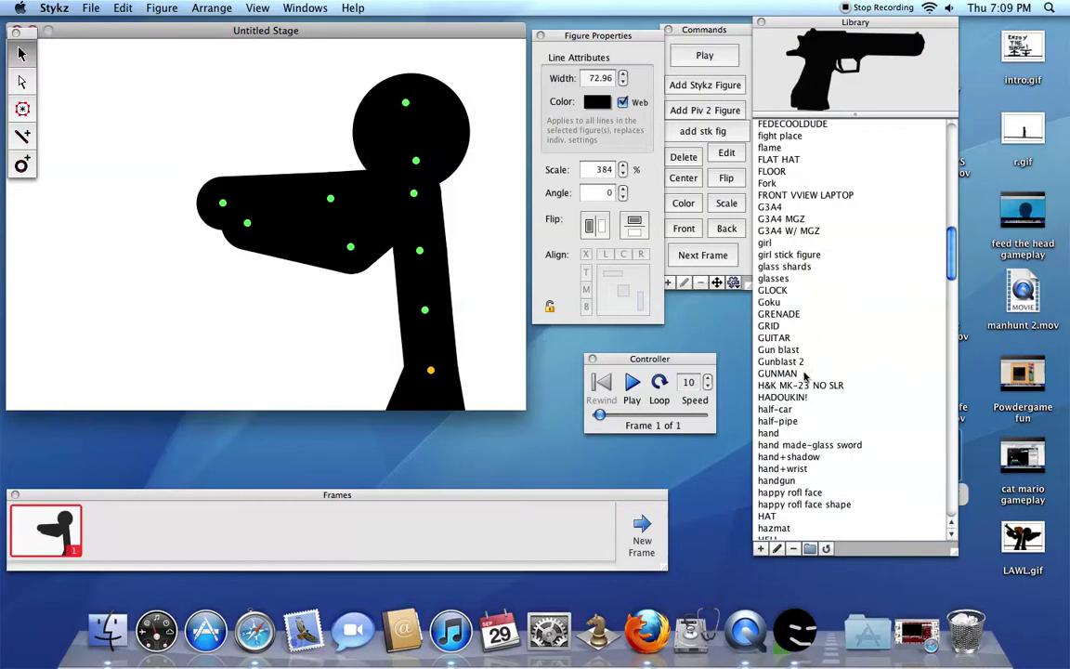
click(807, 387)
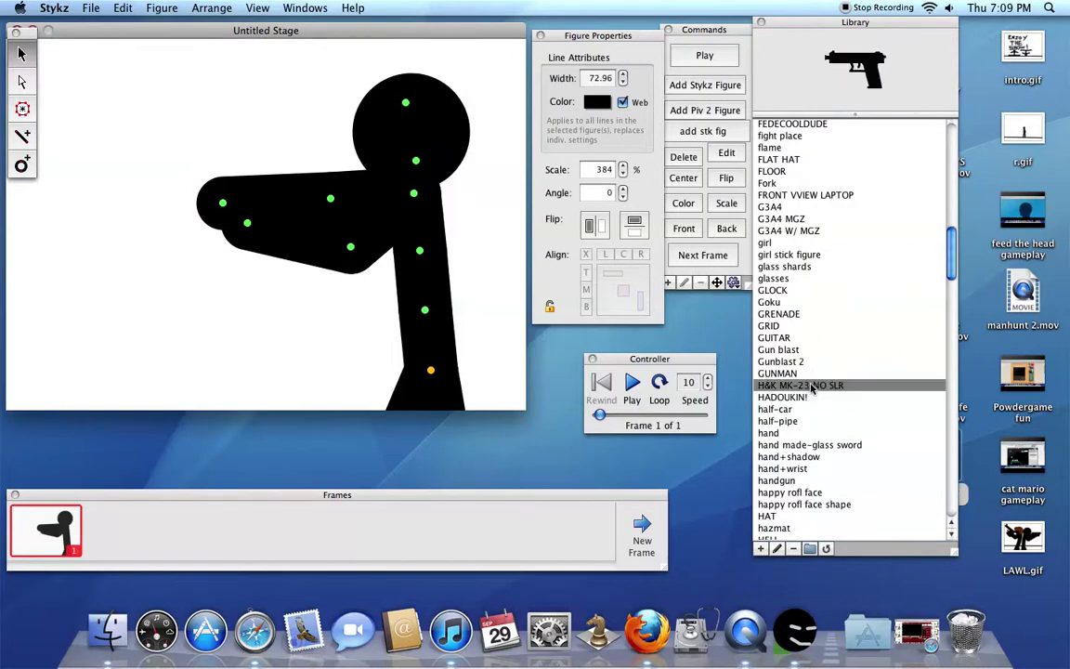
drag(810, 388, 191, 131)
- Scale the gun to 331% and place it in the figure's hands, with its laser line under the muzzle
click(623, 165)
drag(623, 166, 624, 165)
drag(189, 130, 299, 162)
drag(115, 169, 121, 192)
- Recolour the gun's laser line segment to red FF0000
click(23, 82)
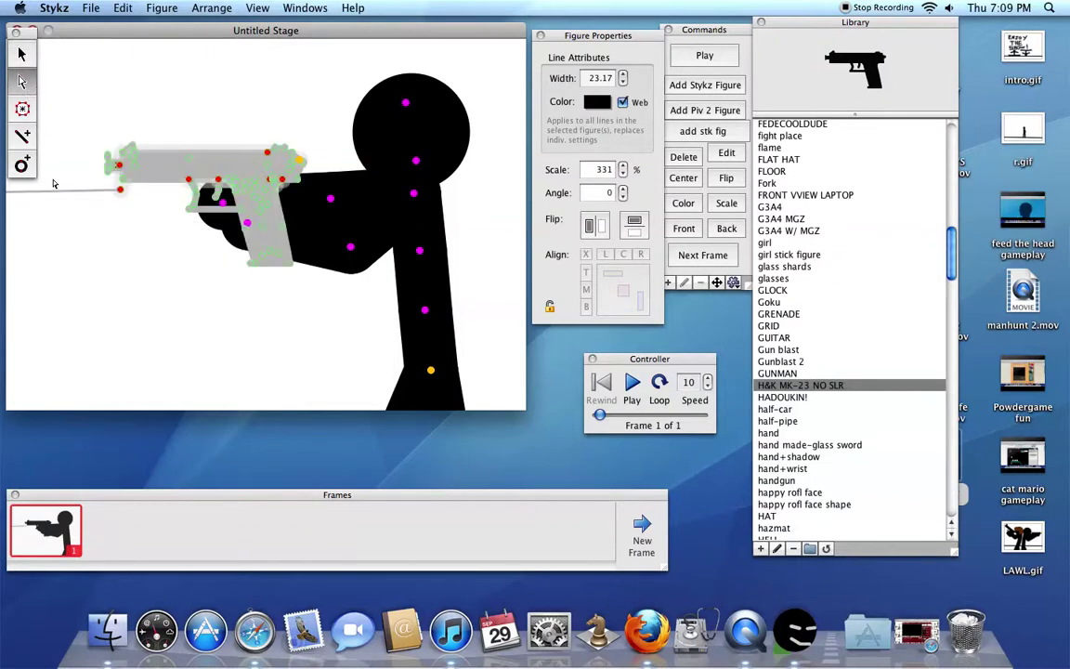
click(58, 193)
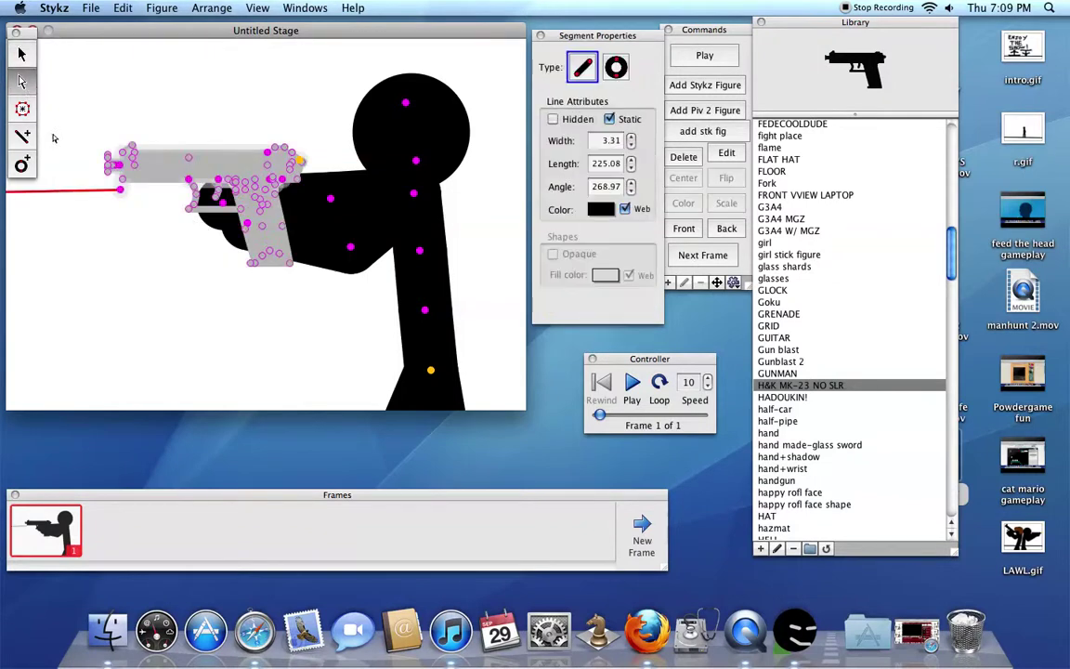
click(602, 209)
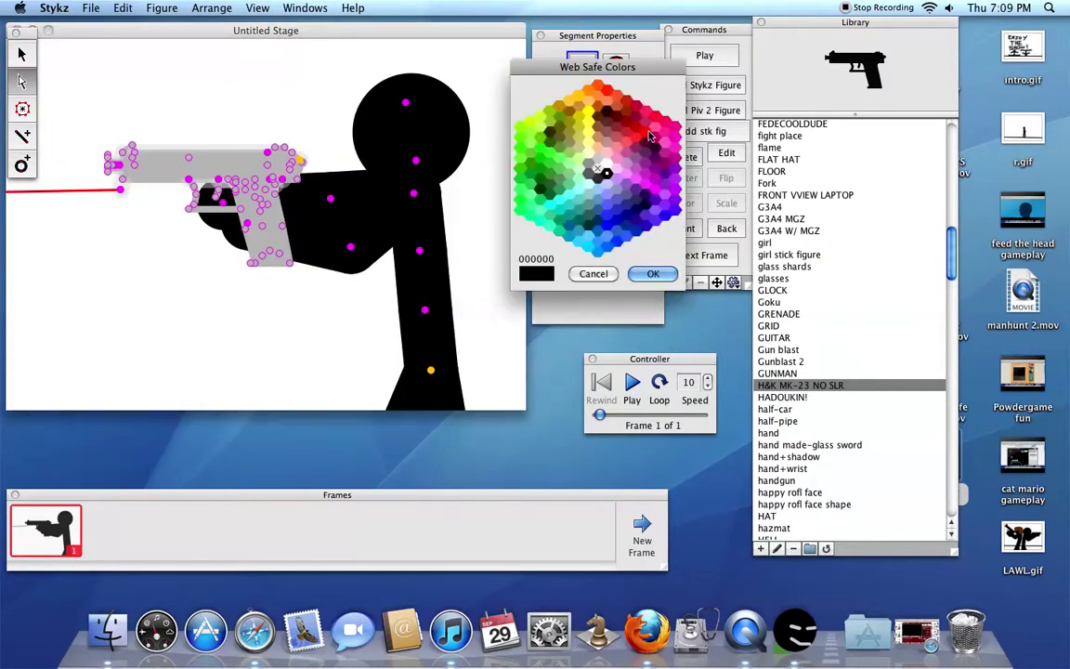
click(655, 136)
click(661, 123)
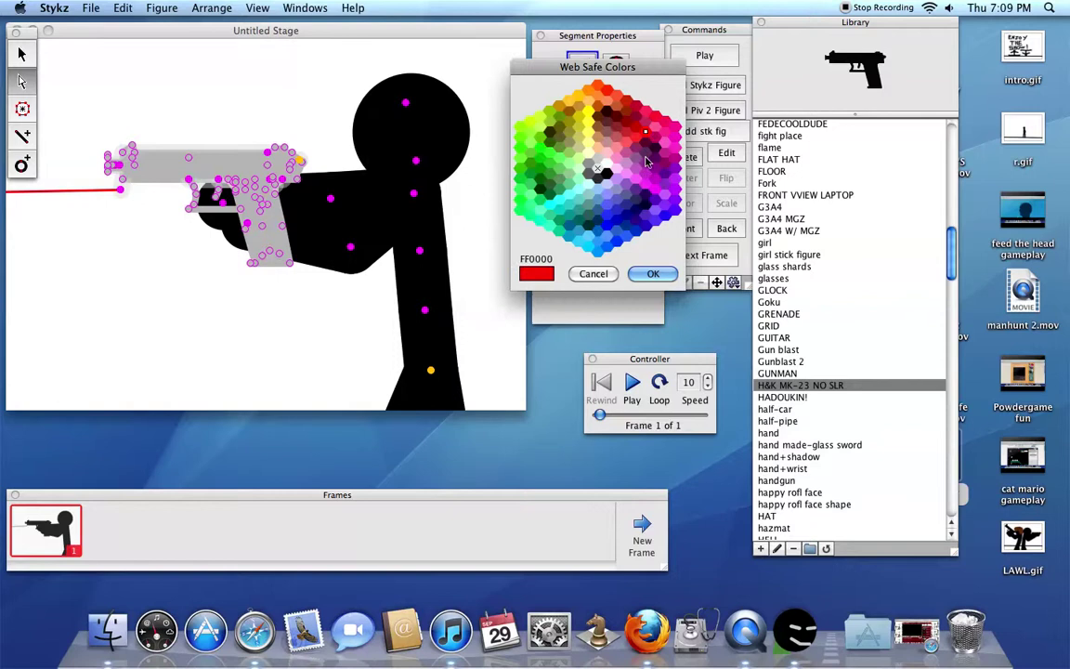
click(653, 273)
- Nudge the gun into place in the hands and fold its protruding muzzle piece back into the barrel
drag(300, 162, 302, 163)
click(294, 174)
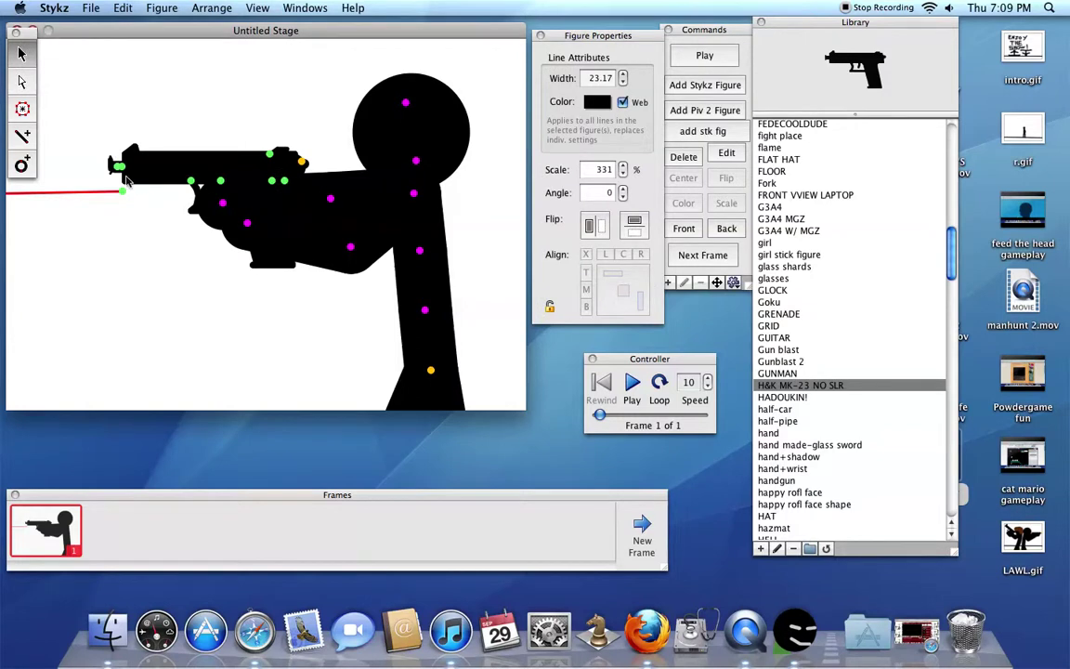
drag(119, 170, 122, 143)
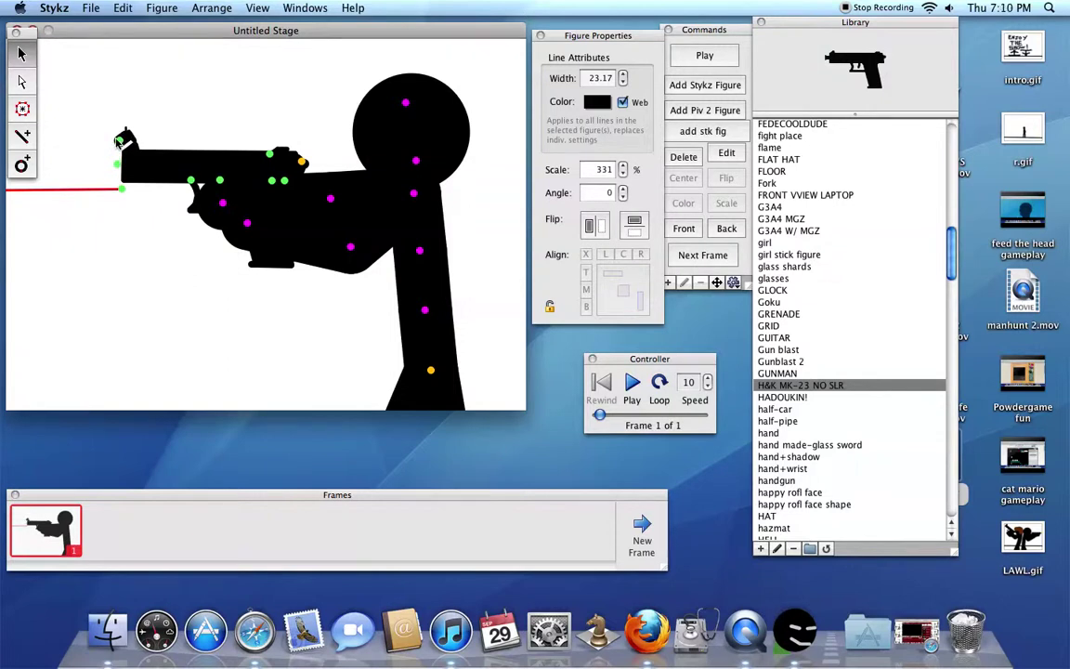
drag(117, 141, 139, 149)
- Add two more frames with the same aiming pose, up to frame 3
key(Escape)
key(super+r)
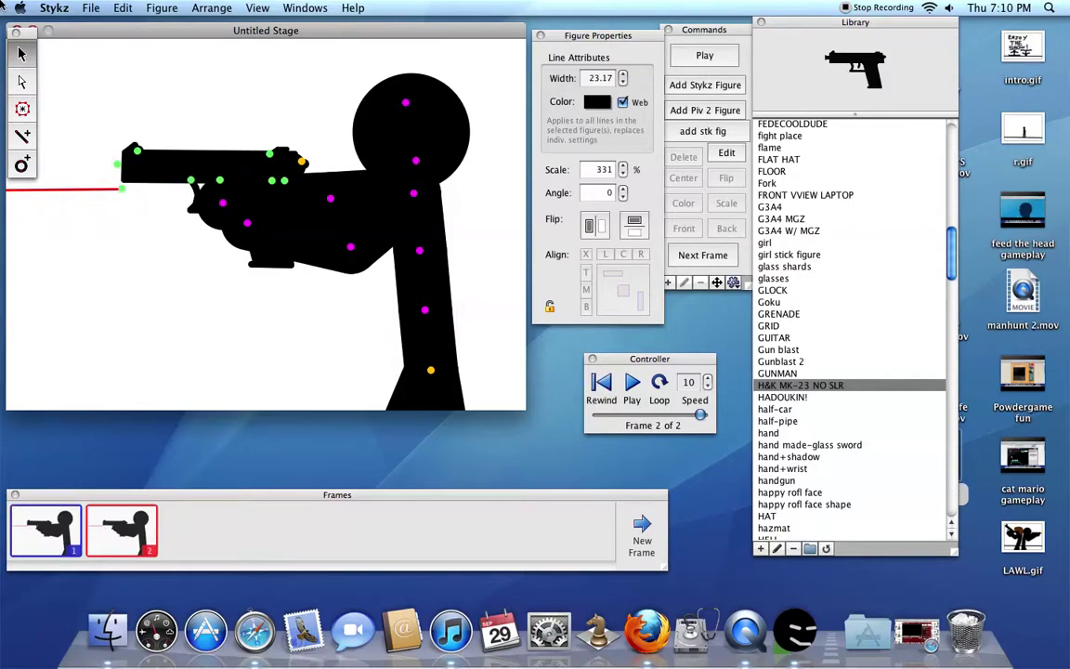
key(super+f)
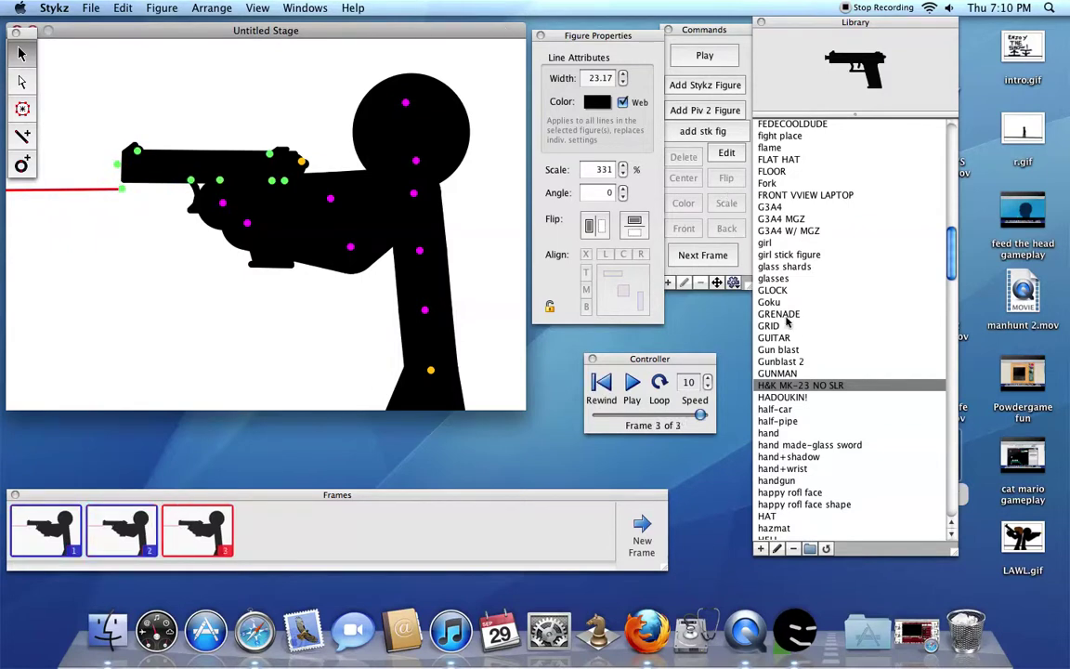
- Add the Gunblast 2 figure to frame 3, flip it horizontally and rotate it roughly level
click(798, 363)
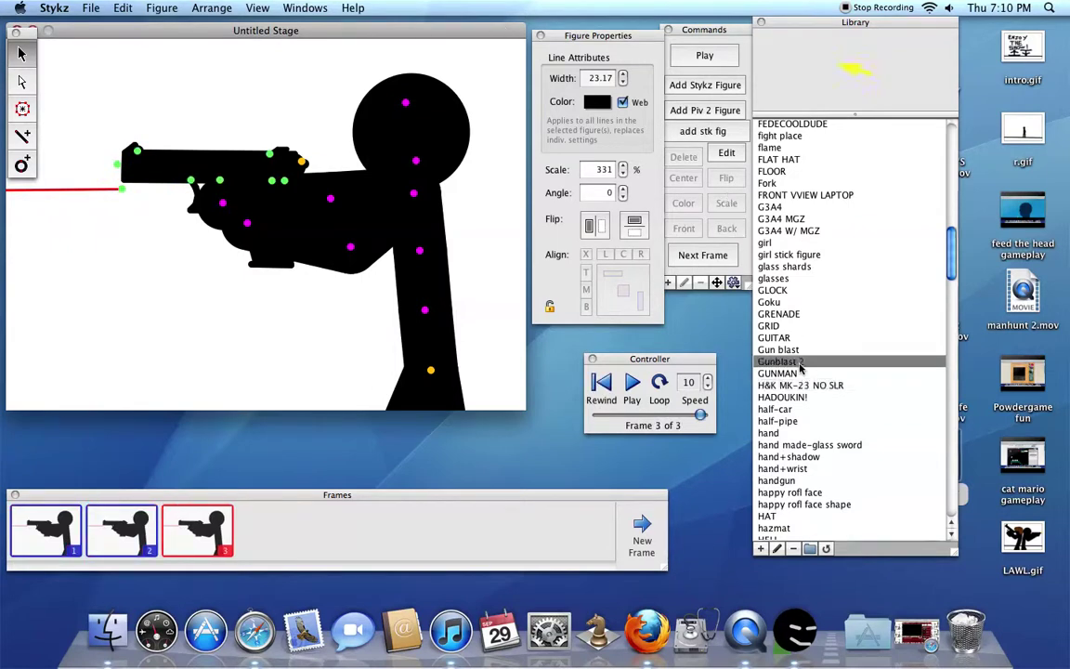
click(217, 313)
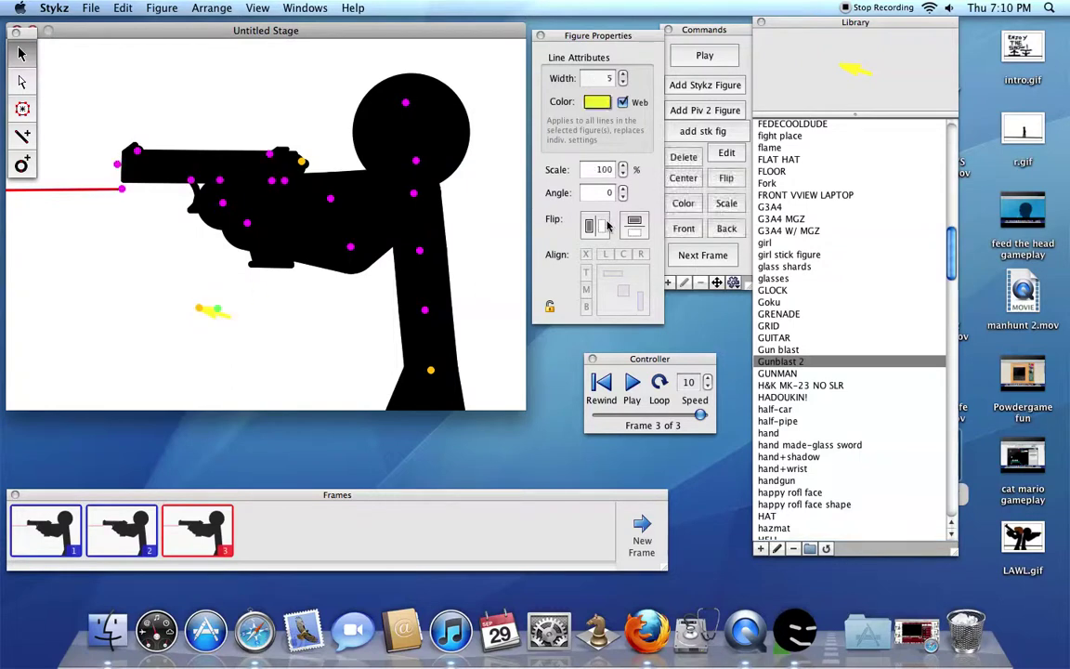
click(602, 225)
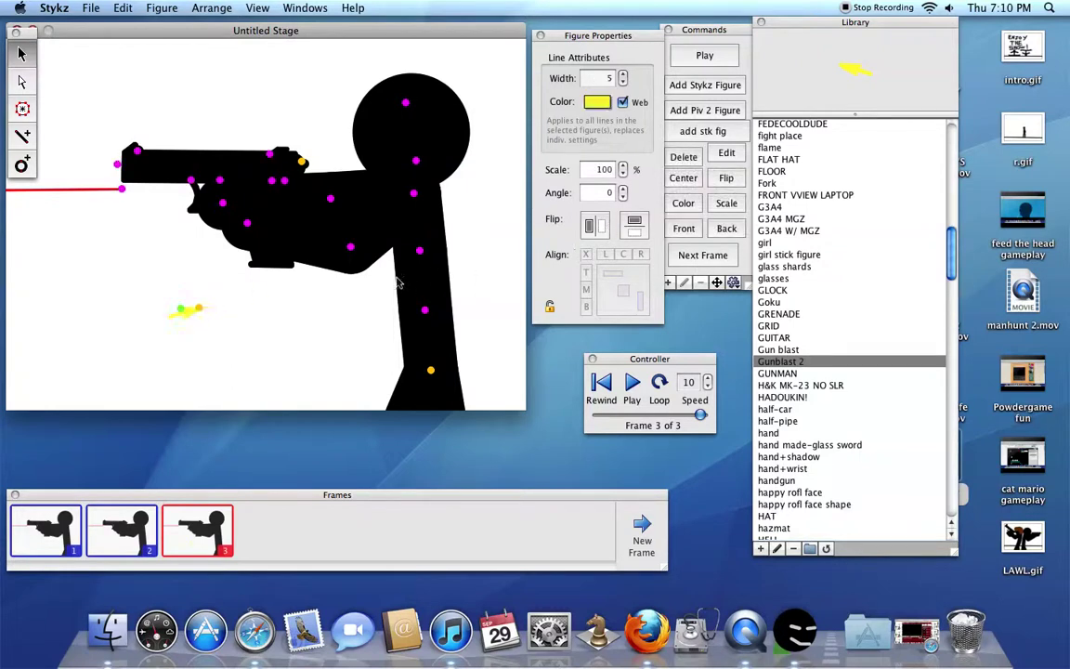
drag(182, 310, 182, 307)
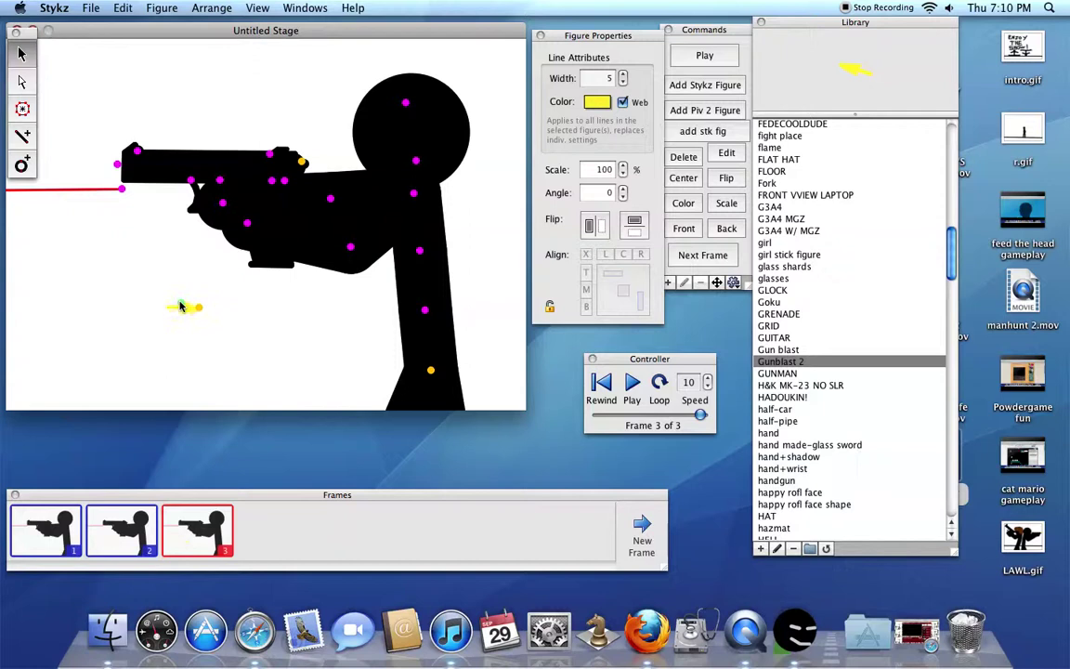
- Change the gun blast's colour to red
click(606, 102)
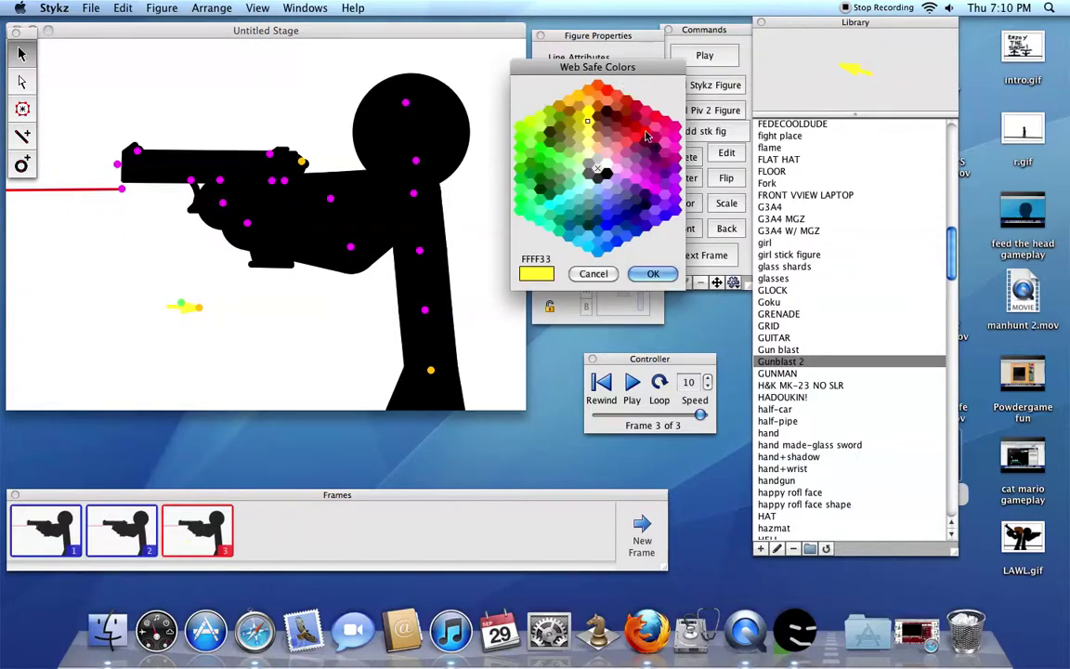
click(645, 132)
click(643, 272)
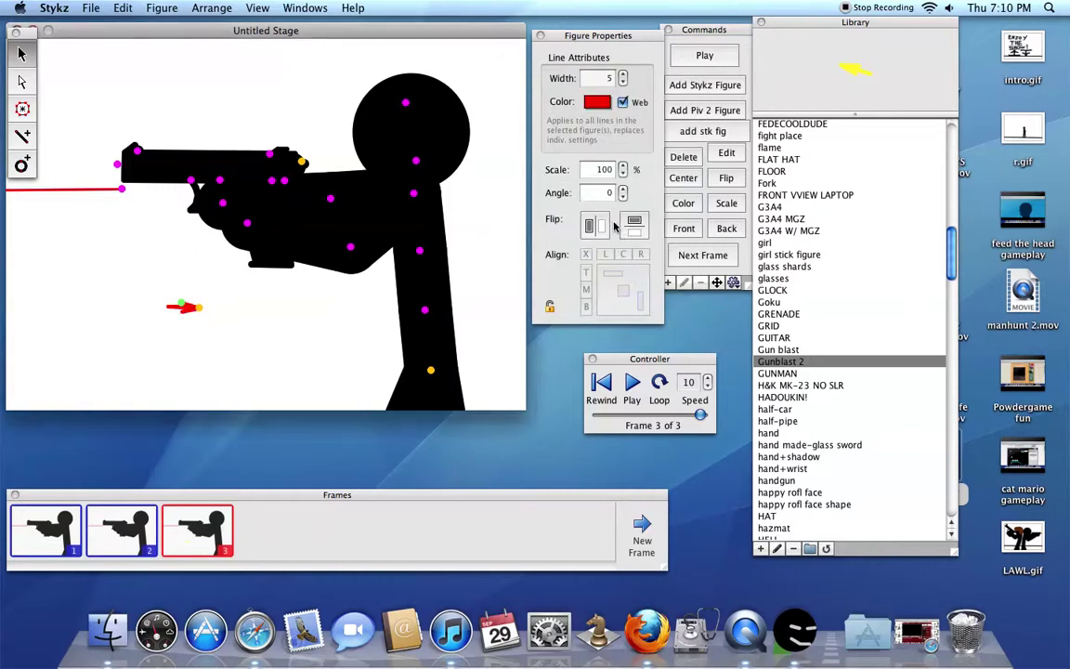
- Scale the gun blast to 246% and position its tip at the gun's muzzle
click(622, 165)
drag(622, 169, 620, 162)
click(624, 167)
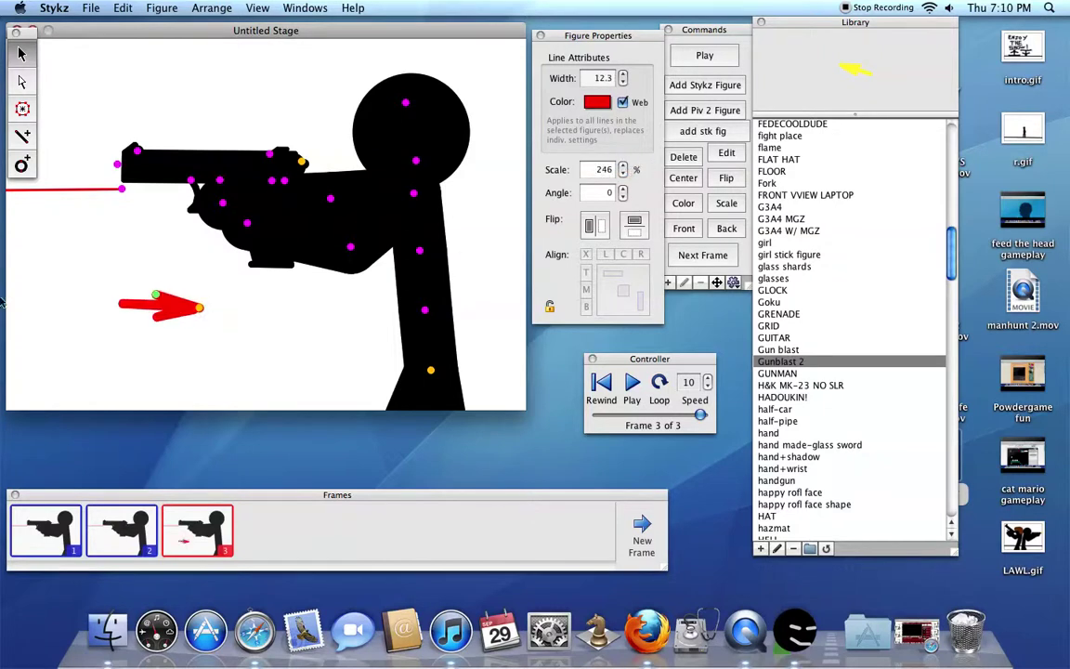
drag(198, 312, 121, 164)
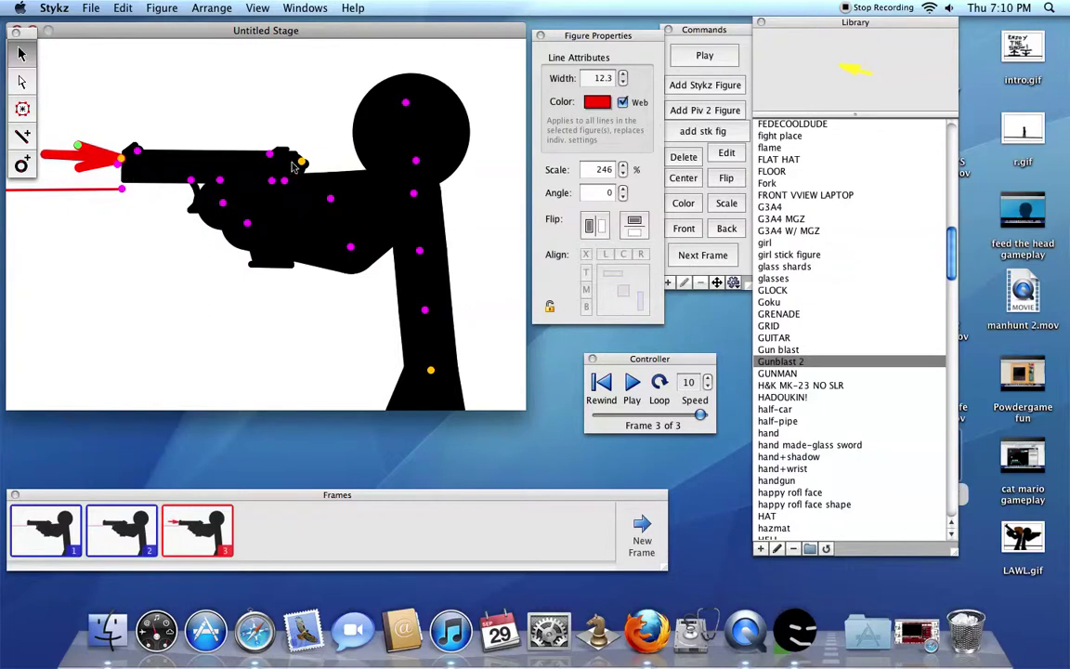
- Shift the gun slightly back on frame 3 with its muzzle tilted up a little, and add frame 4
drag(302, 162, 310, 160)
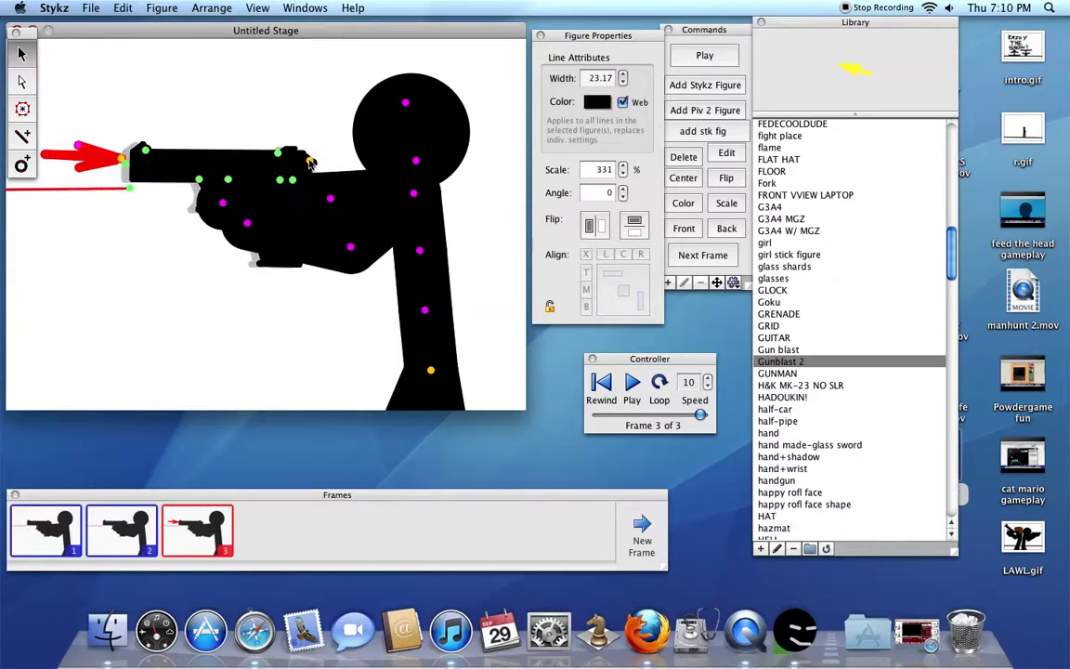
drag(125, 164, 126, 156)
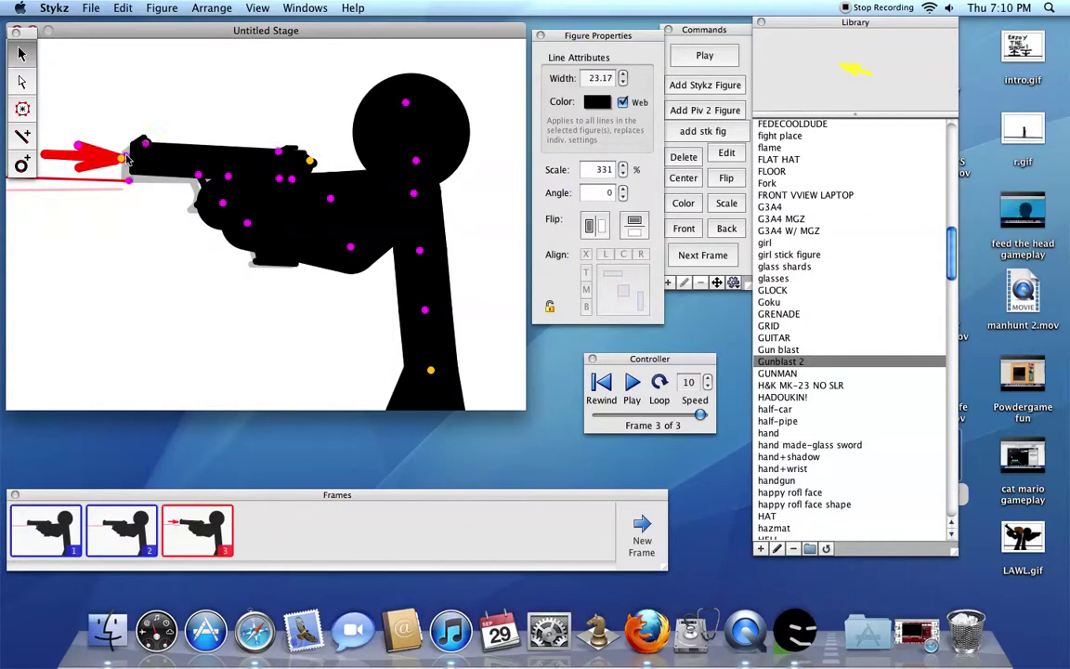
key(Return)
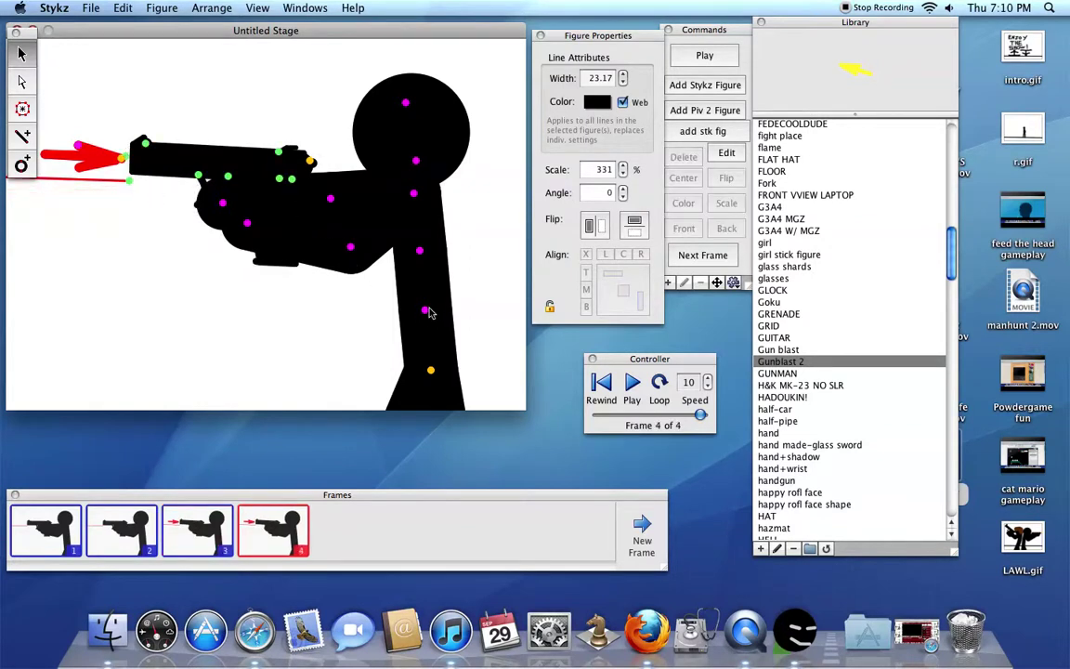
- Bend the stick figure's torso and head backward on frame 4 to show the recoil
drag(425, 311, 430, 310)
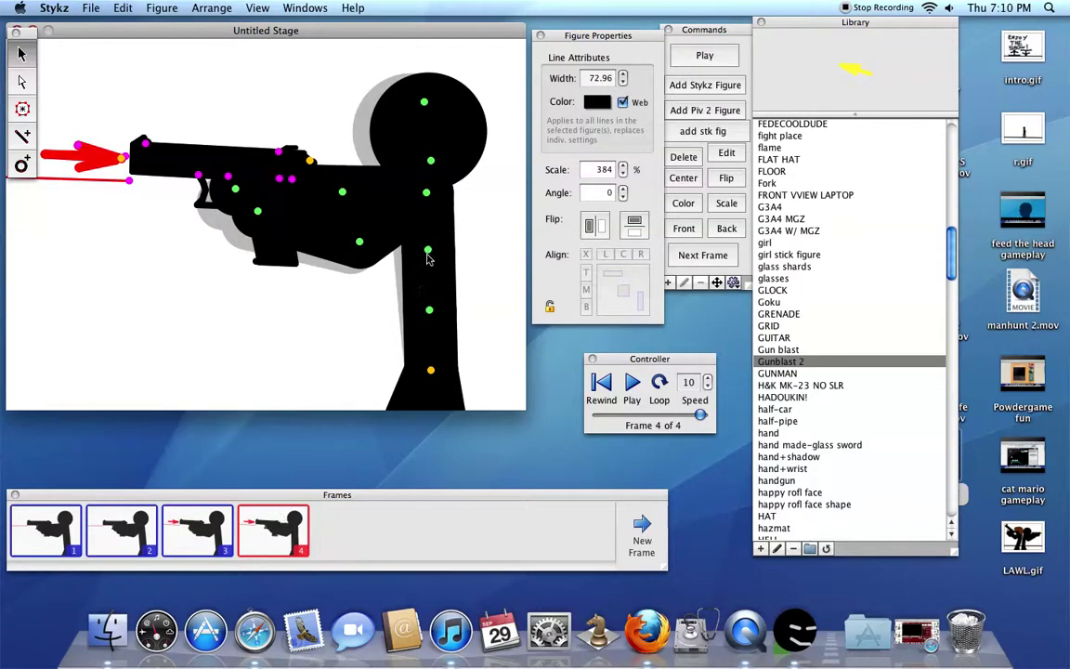
drag(430, 253, 432, 253)
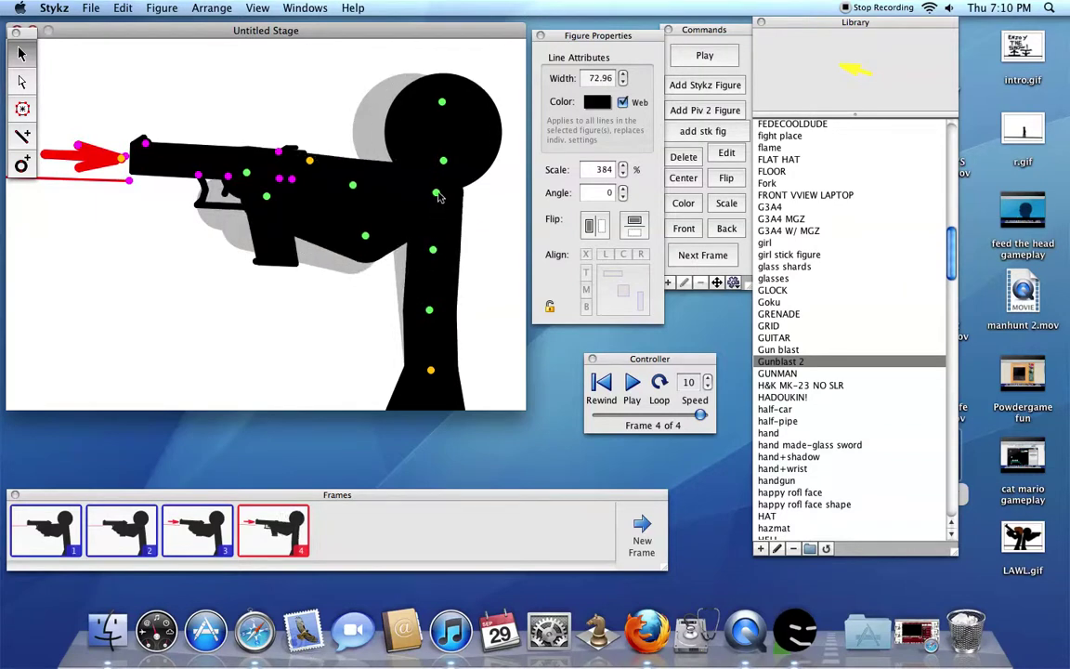
drag(440, 196, 429, 193)
- Raise the gun with the recoiling hands on frame 4, tilting the muzzle steeply upward and swinging the trigger back
drag(310, 162, 332, 139)
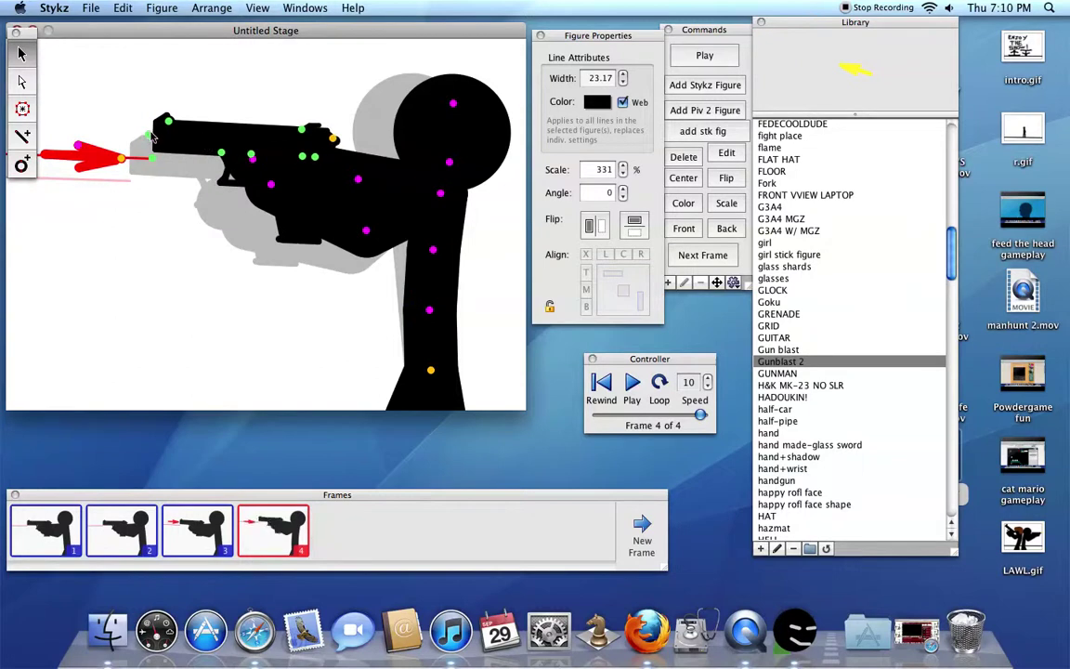
drag(150, 100, 218, 121)
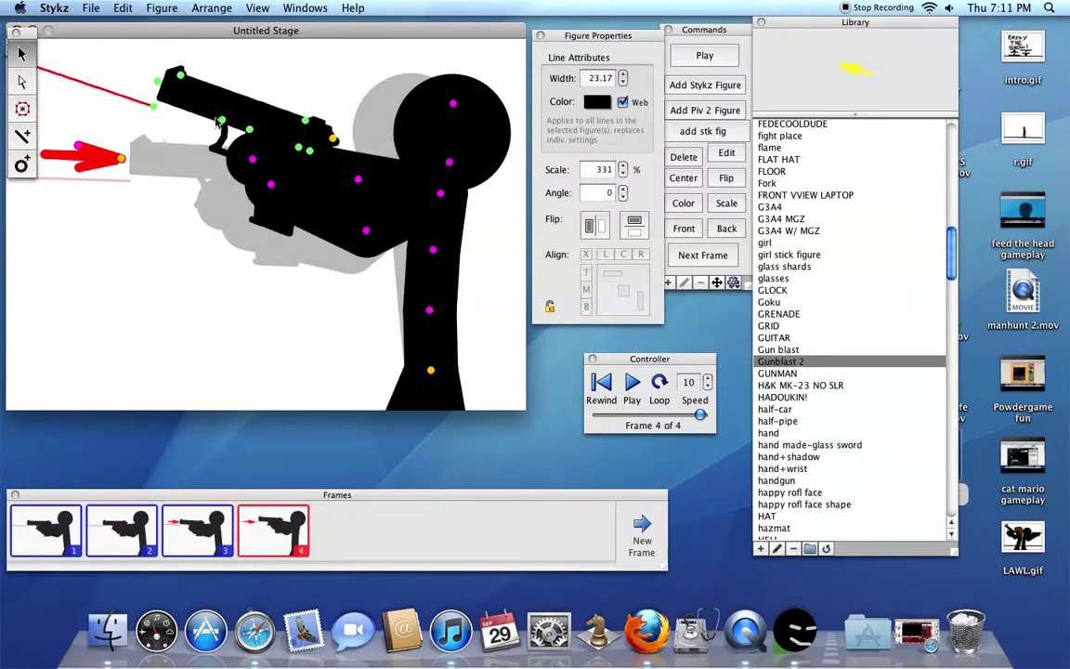
drag(306, 123, 235, 128)
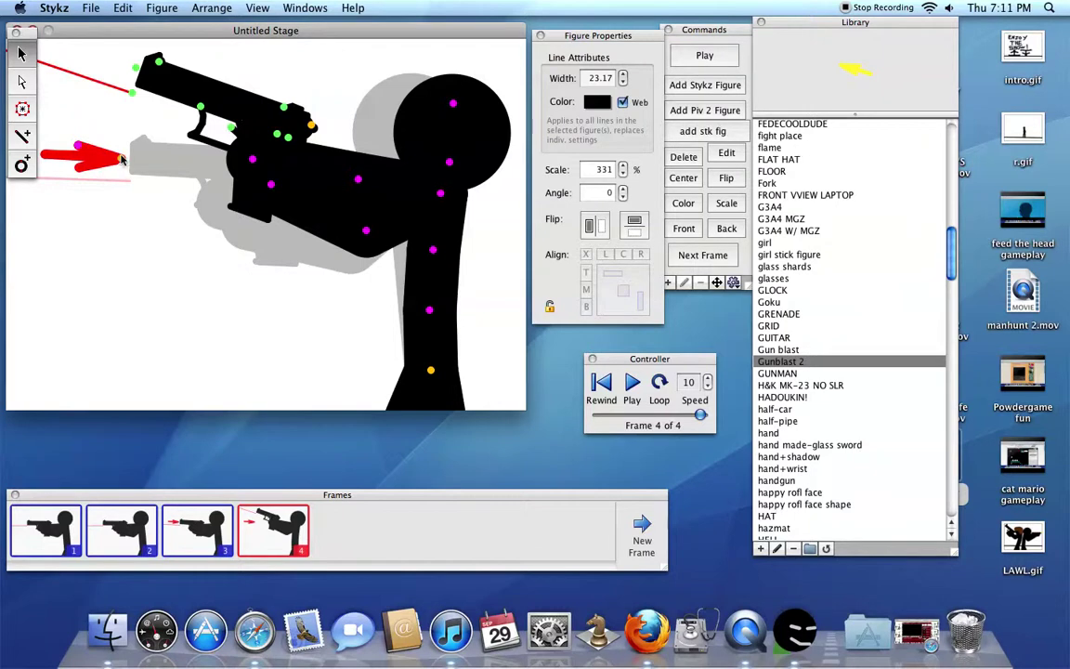
- Slide the gun blast toward the stage's left edge on frame 4, then add frame 5 and delete the blast there
drag(116, 156, 114, 214)
key(space)
key(Delete)
click(230, 243)
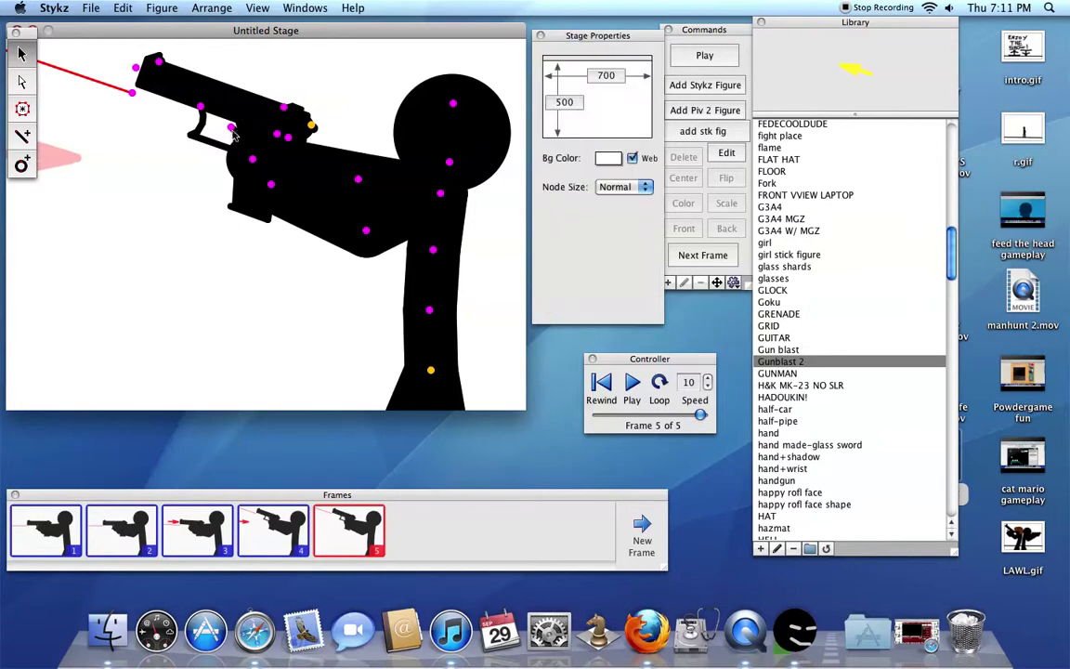
- Swing the gun's trigger forward on frame 5 and add frame 6
click(232, 131)
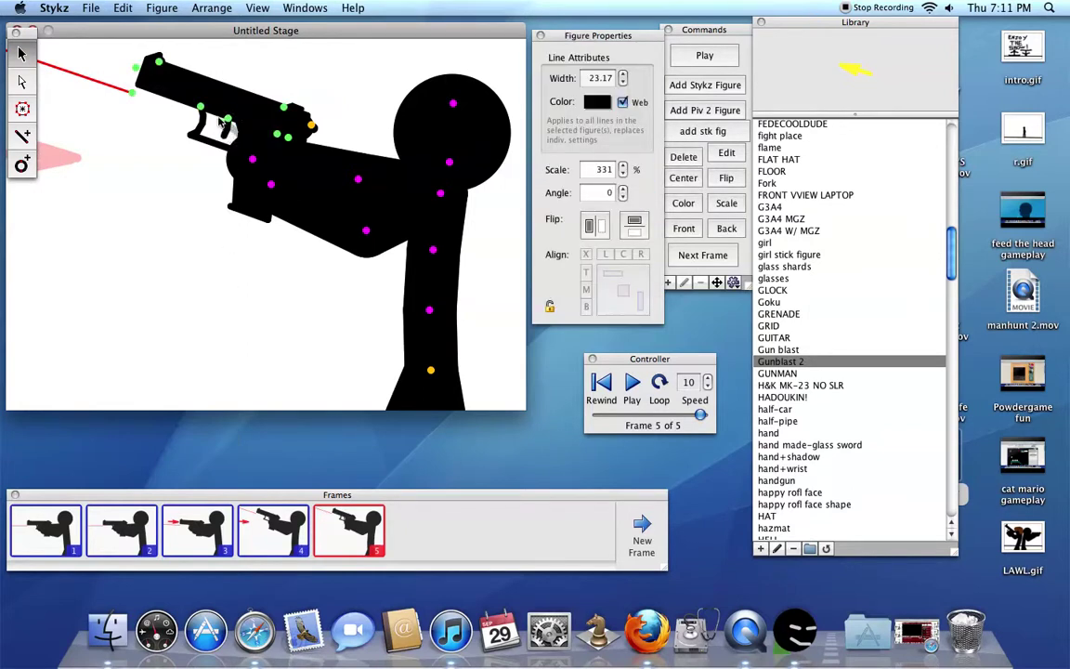
click(219, 122)
key(Return)
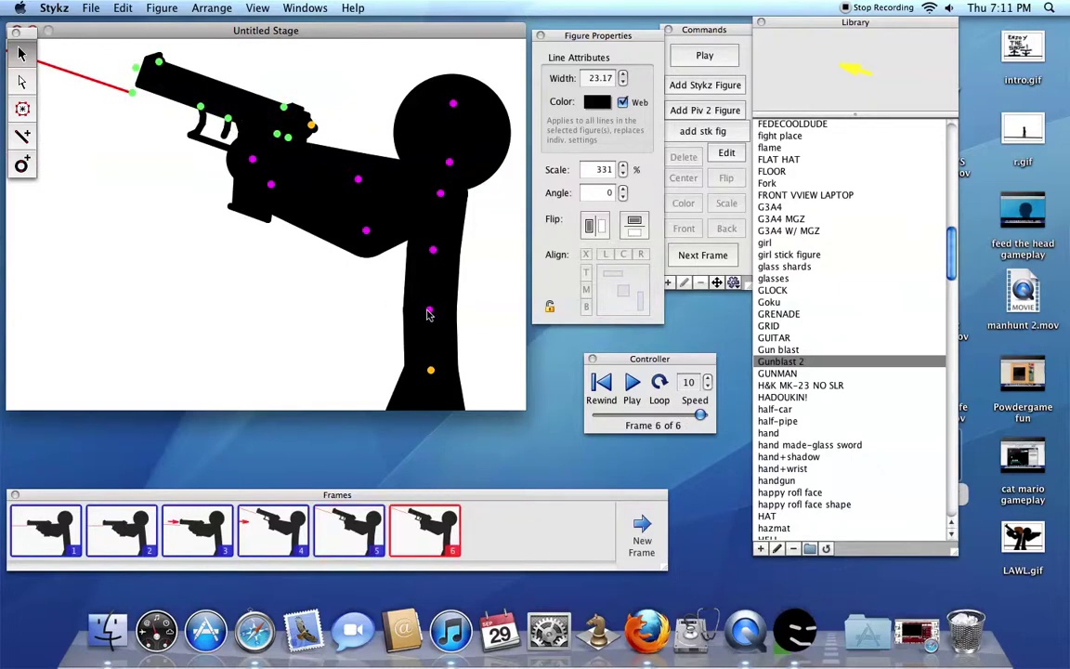
- Return the stick figure's torso toward the aiming stance on frame 6 and lower the gun back into its hands
drag(429, 310, 427, 310)
drag(430, 250, 423, 196)
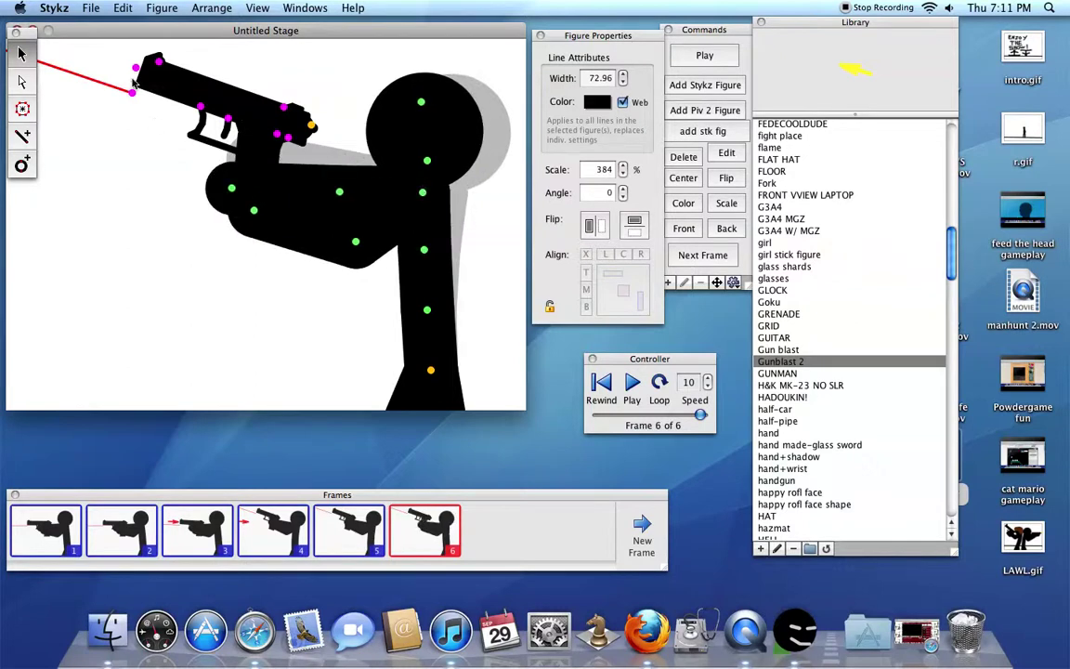
drag(136, 77, 141, 128)
drag(311, 125, 307, 158)
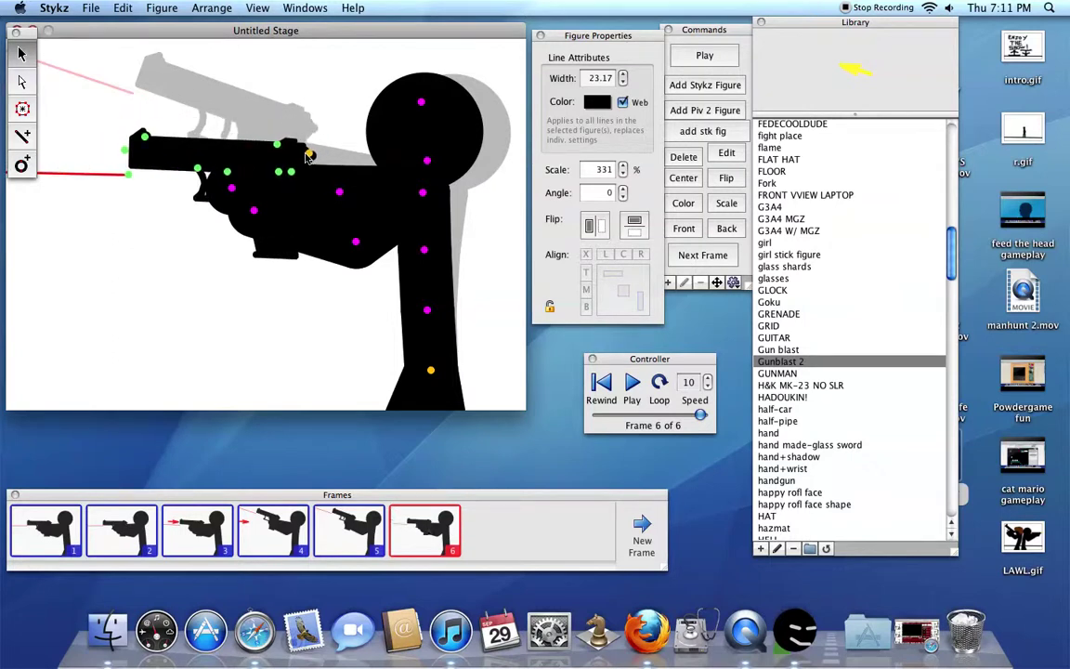
- Add frame 7 and preview the whole animation, replaying it with looping turned on
key(space)
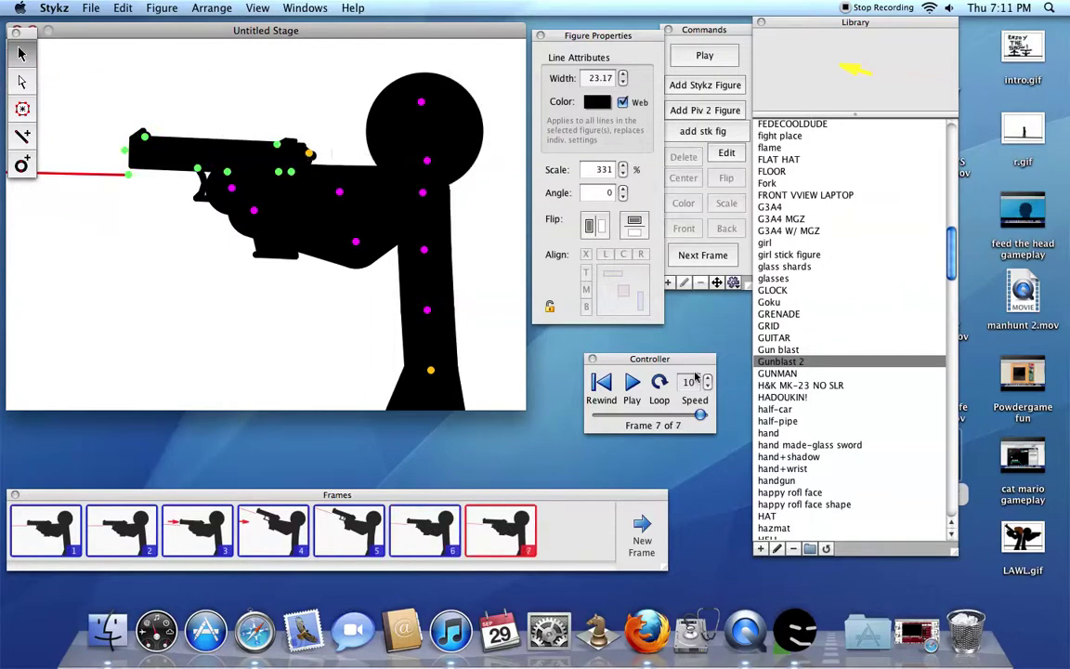
click(705, 57)
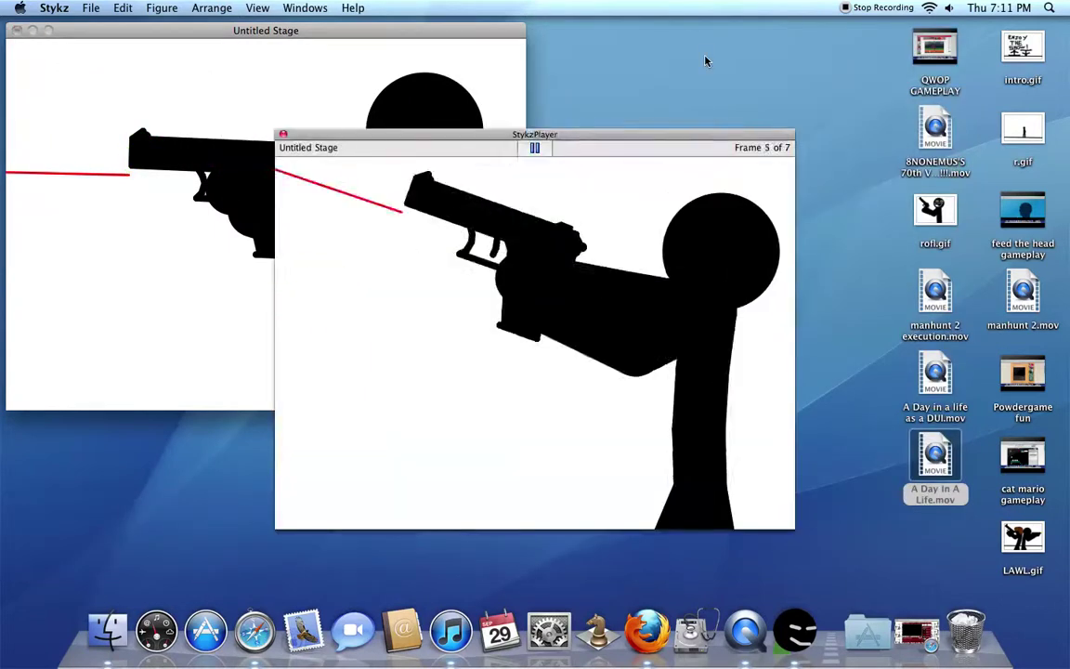
click(536, 148)
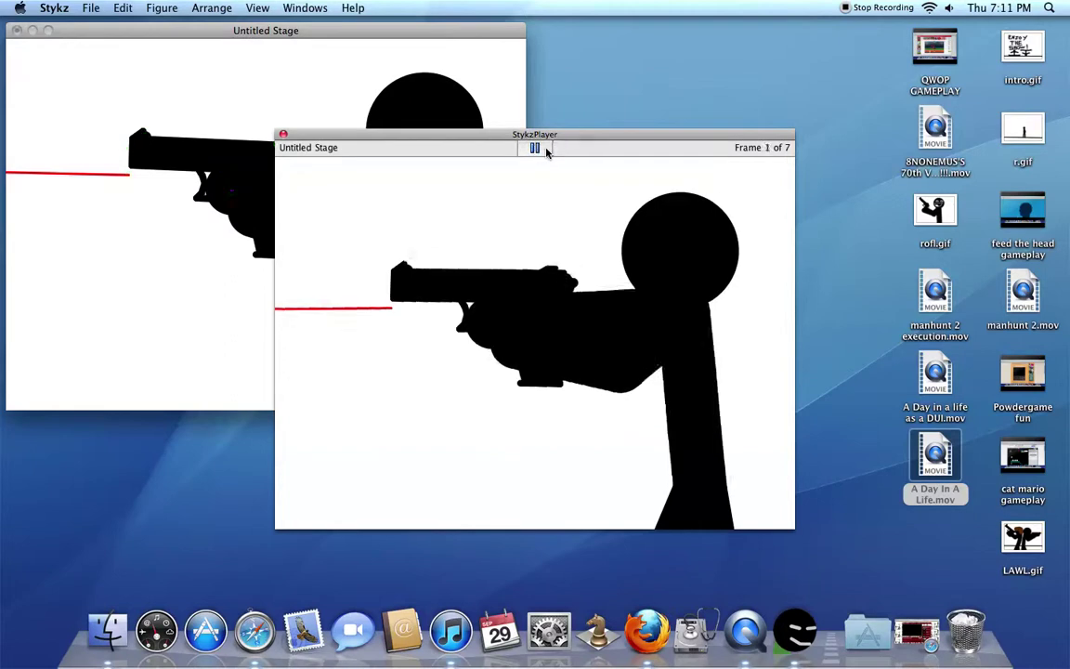
click(535, 149)
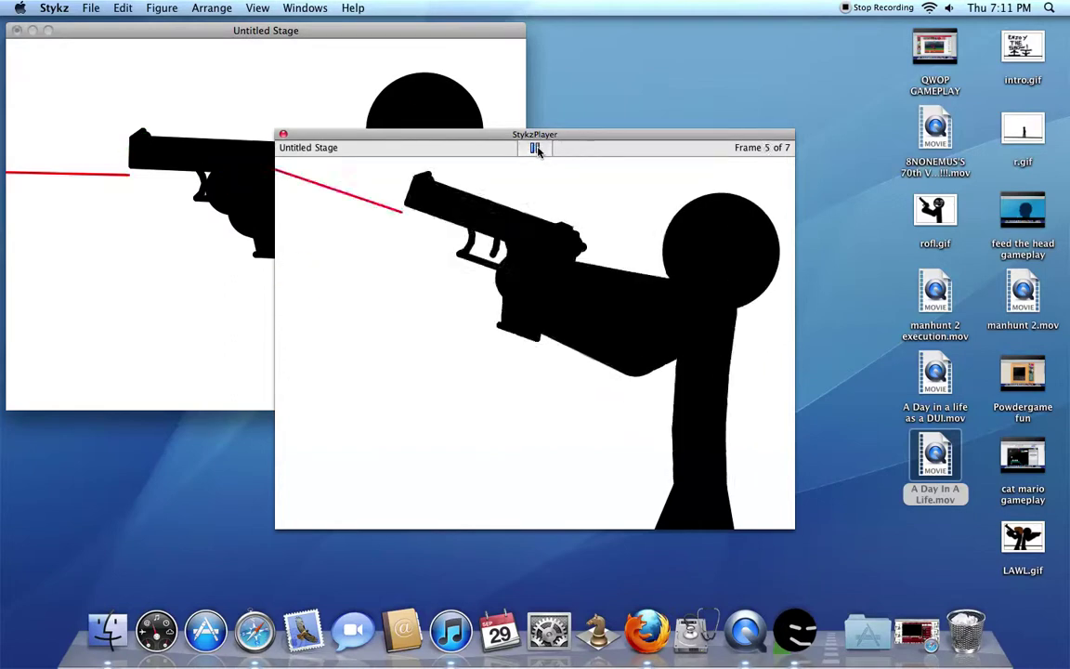
click(569, 150)
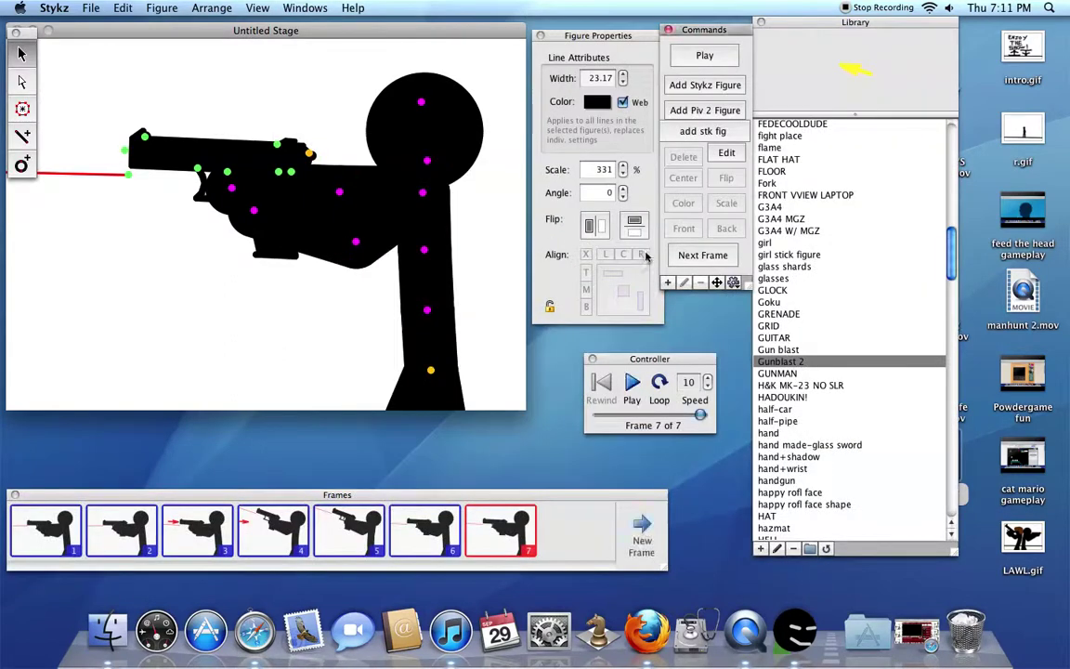
click(631, 383)
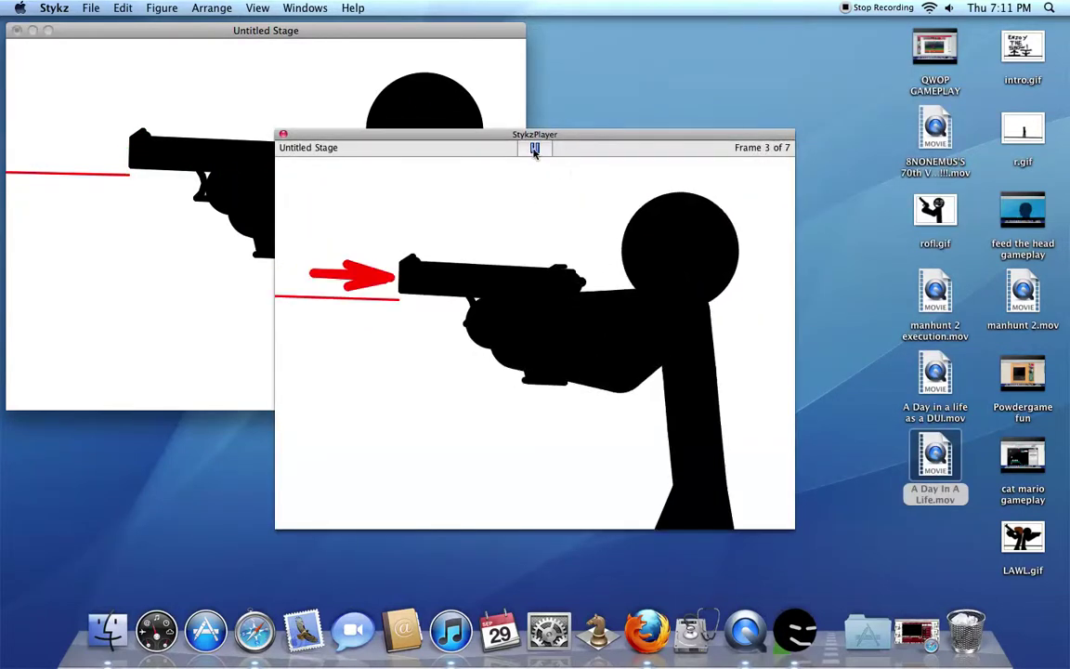
click(568, 150)
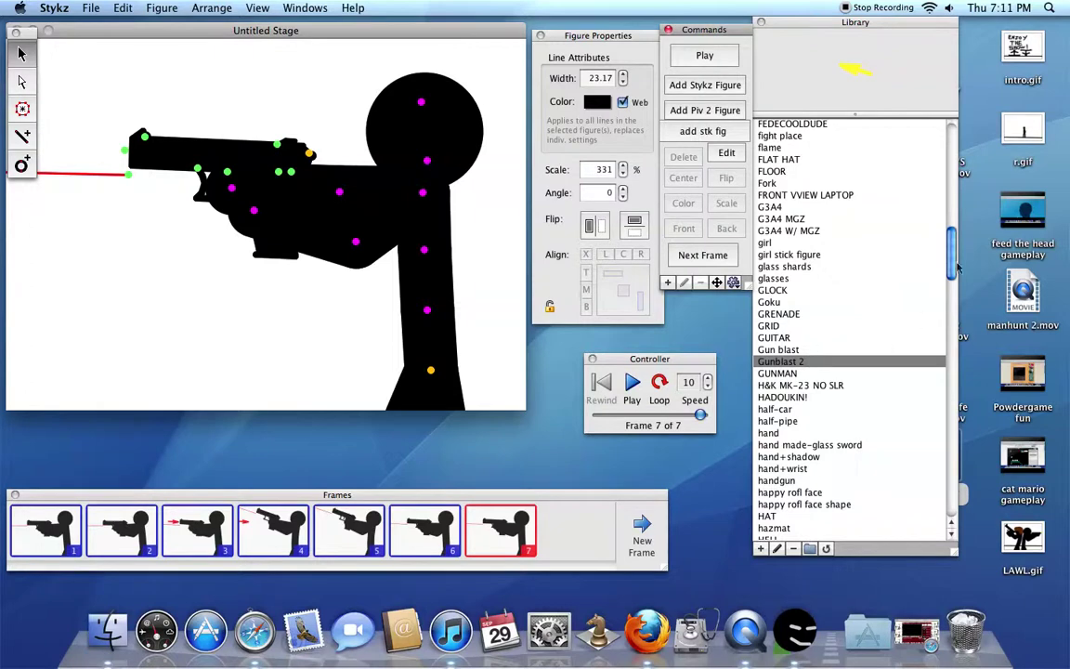
- Browse further down the figure library and preview the MINI SHTGN and MINIGUN figures
drag(951, 259, 945, 344)
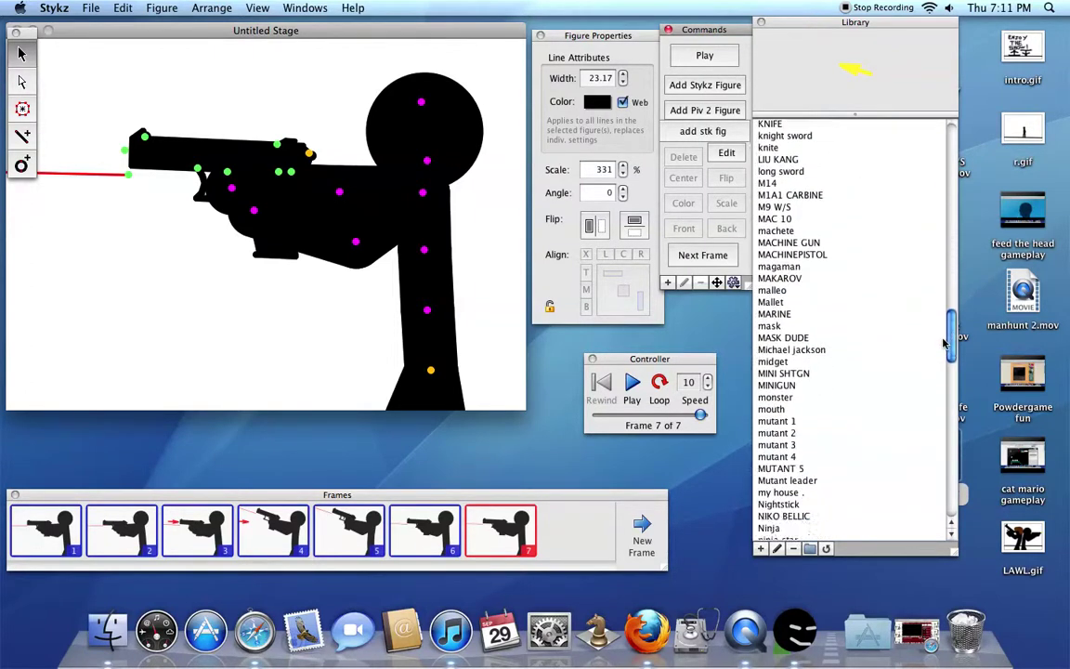
click(801, 373)
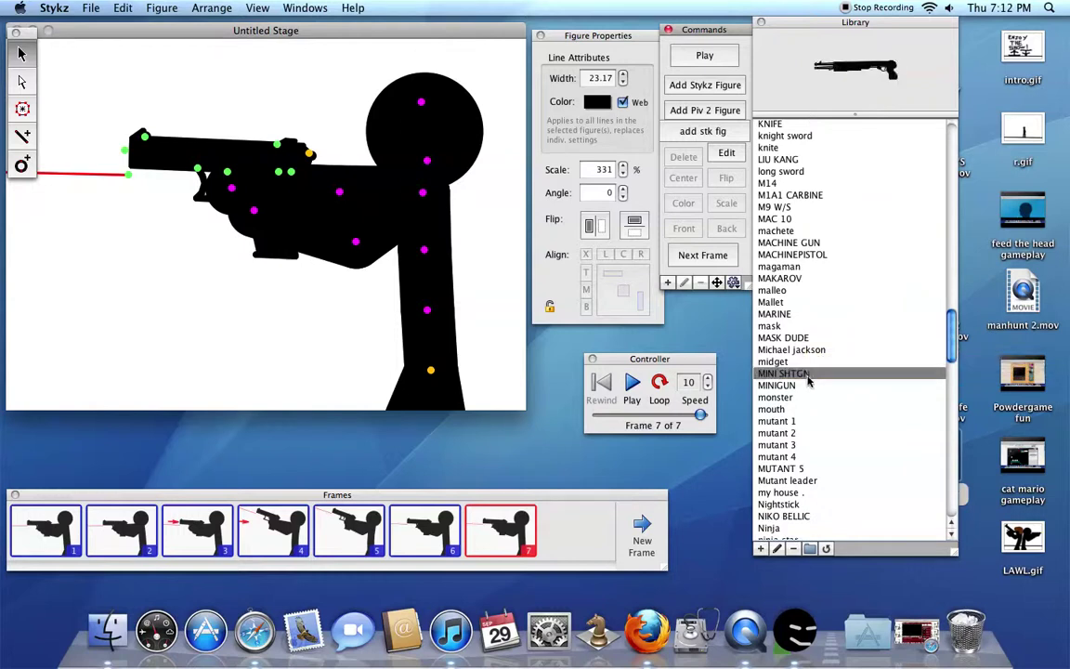
click(808, 386)
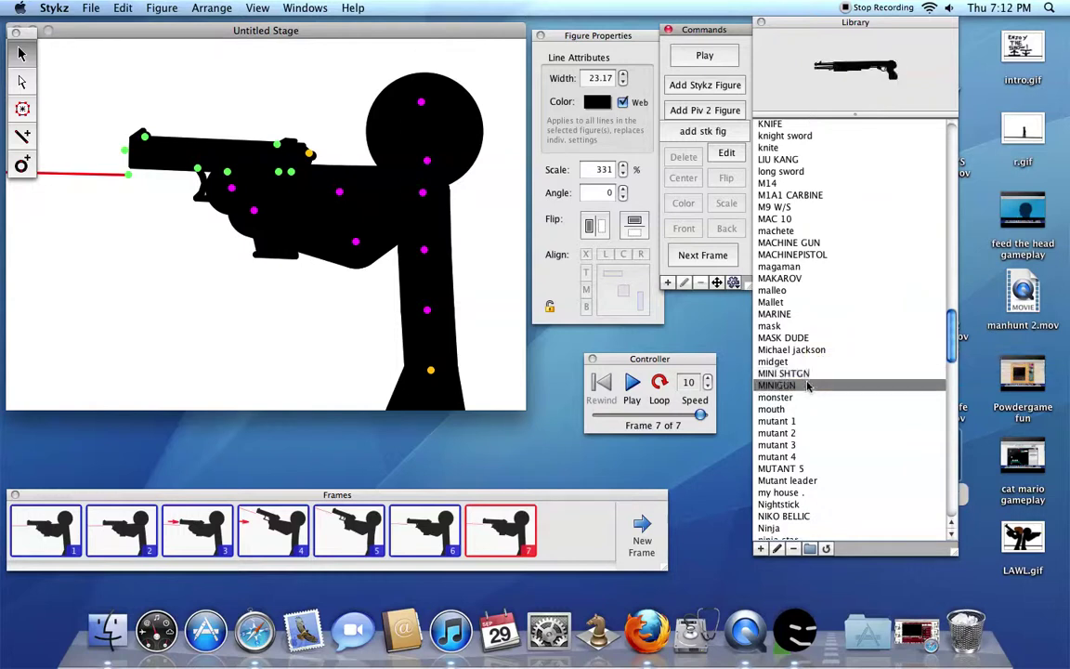
- Export the animation to the Desktop as a QuickTime movie named "Gun shooting tut"
click(91, 7)
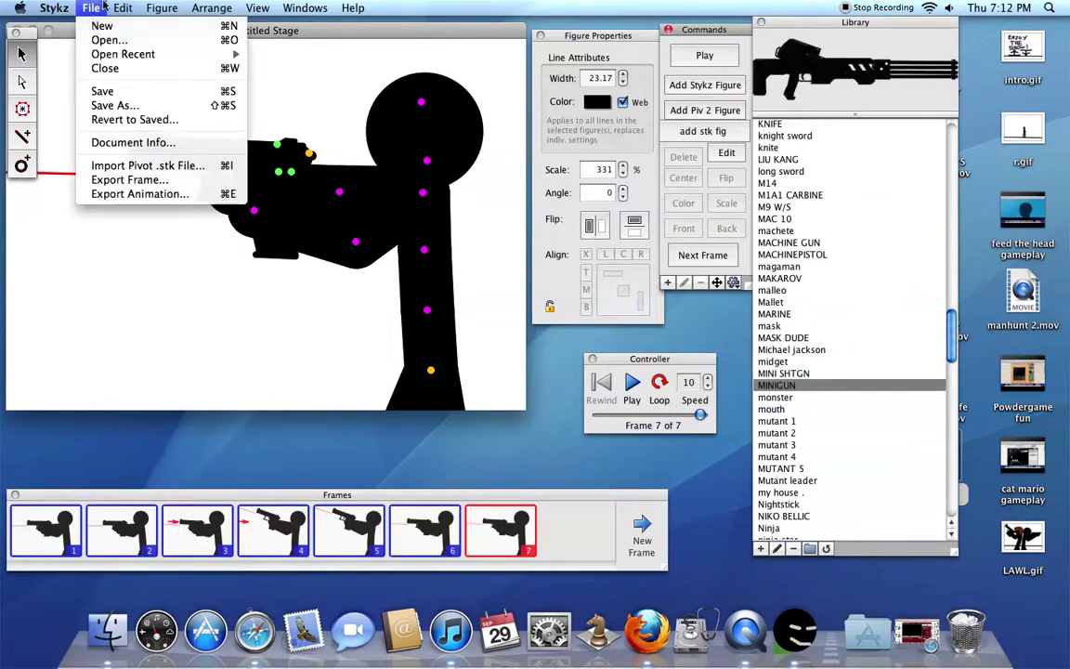
click(113, 194)
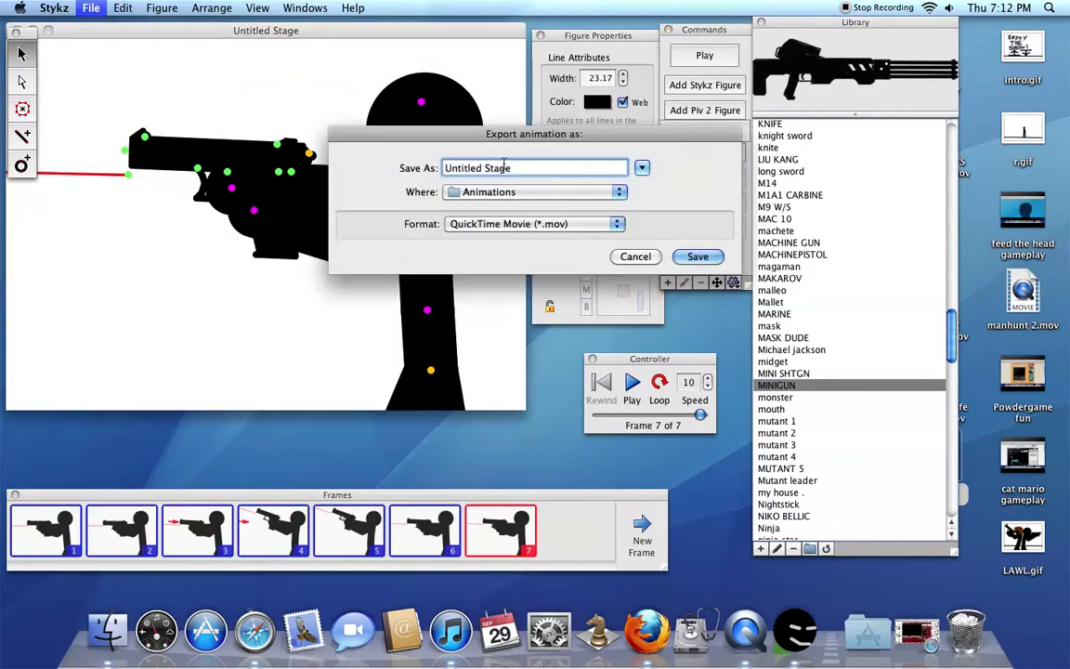
key(BackSpace)
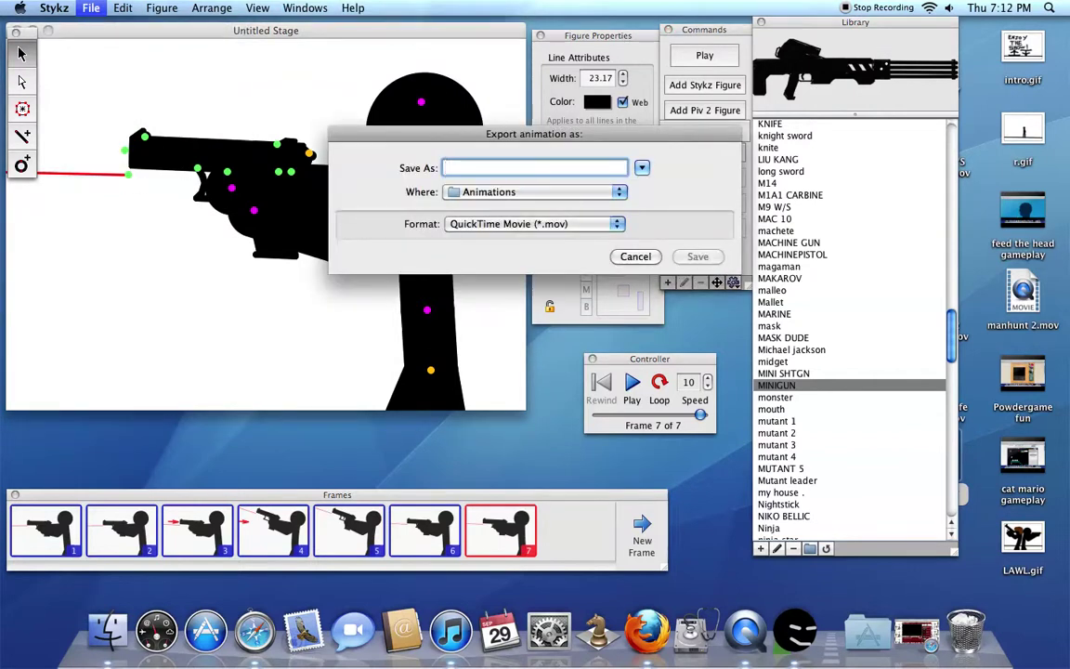
text(G)
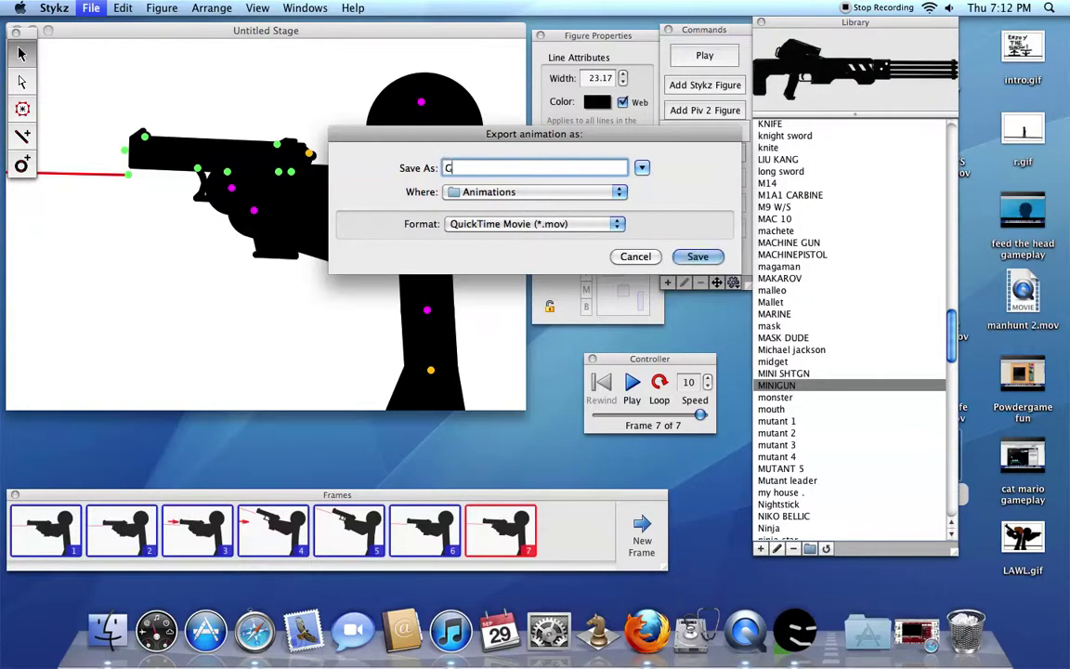
text(un shooting tut)
click(550, 191)
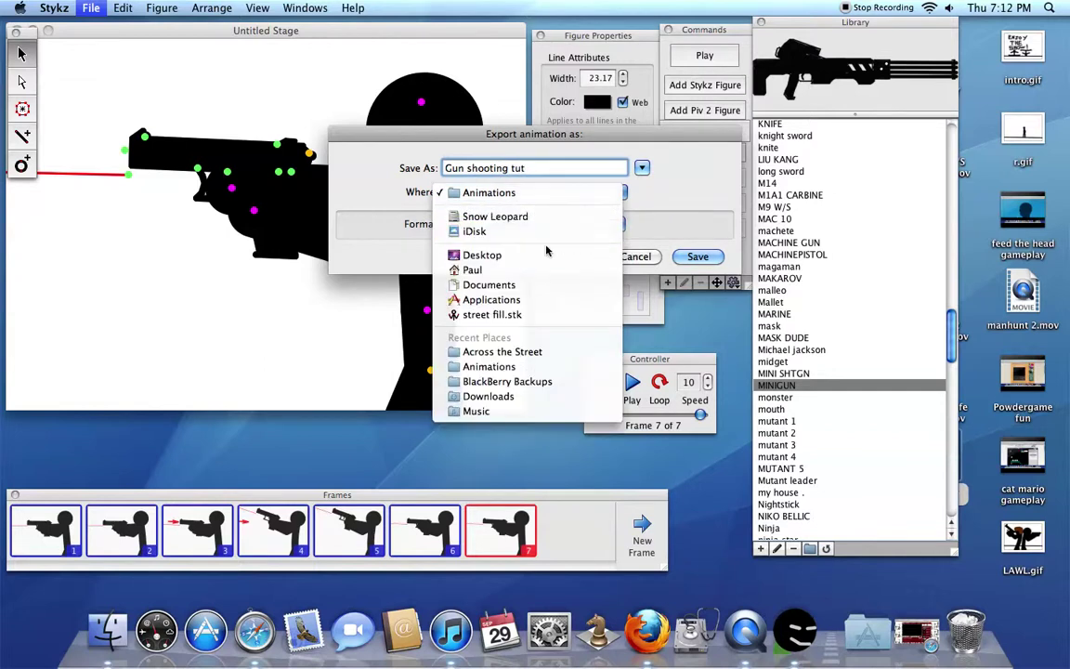
click(548, 253)
click(695, 257)
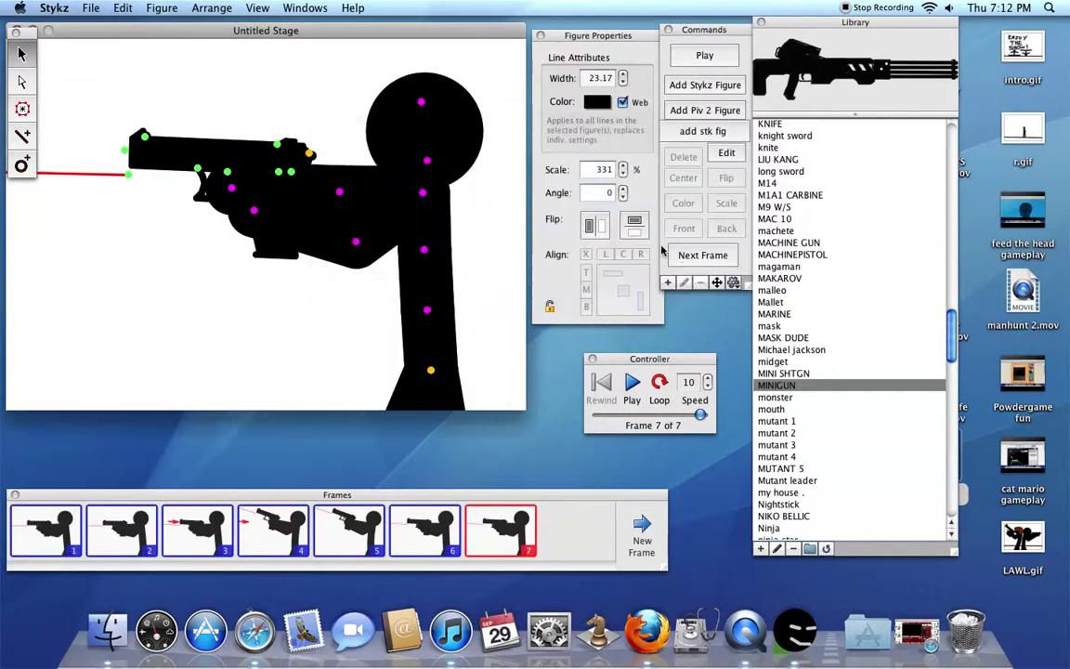
click(438, 206)
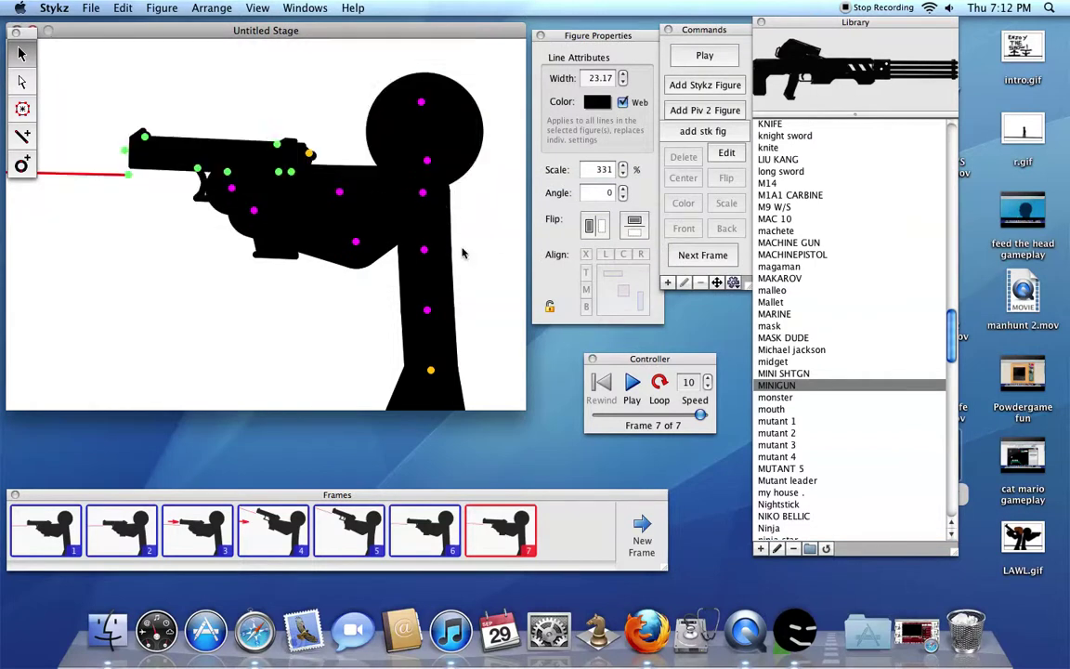